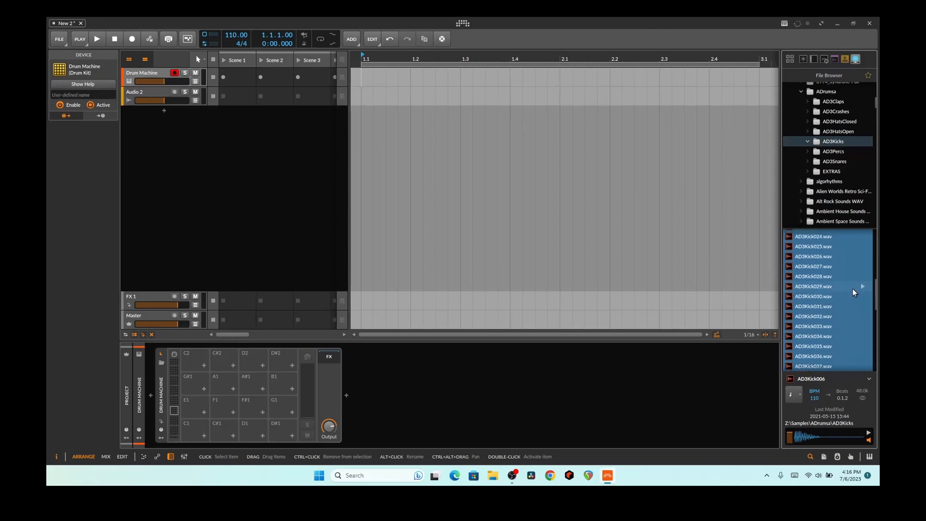
# Step: Audition the kick samples from AD3Kick058 to AD3Kick062 in the AD3Kicks folder
pyautogui.scroll(-15, 828, 282)
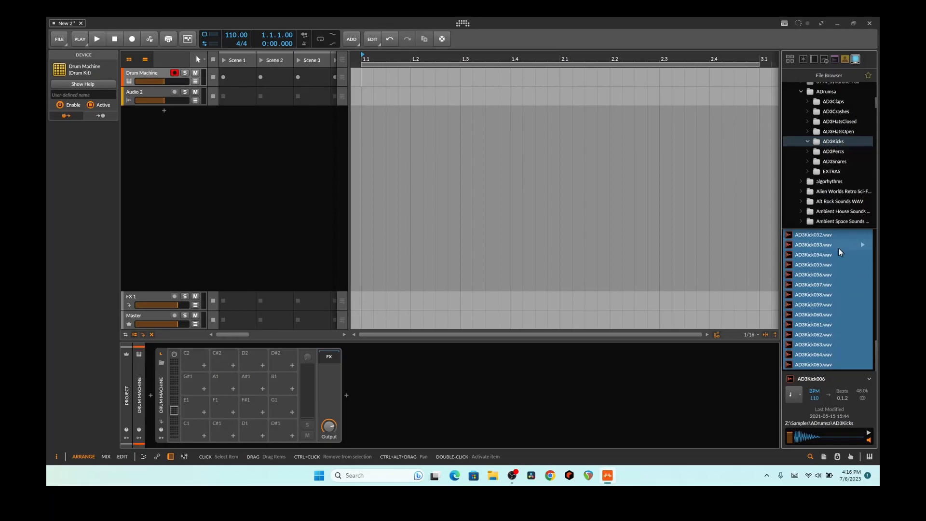
pyautogui.click(828, 294)
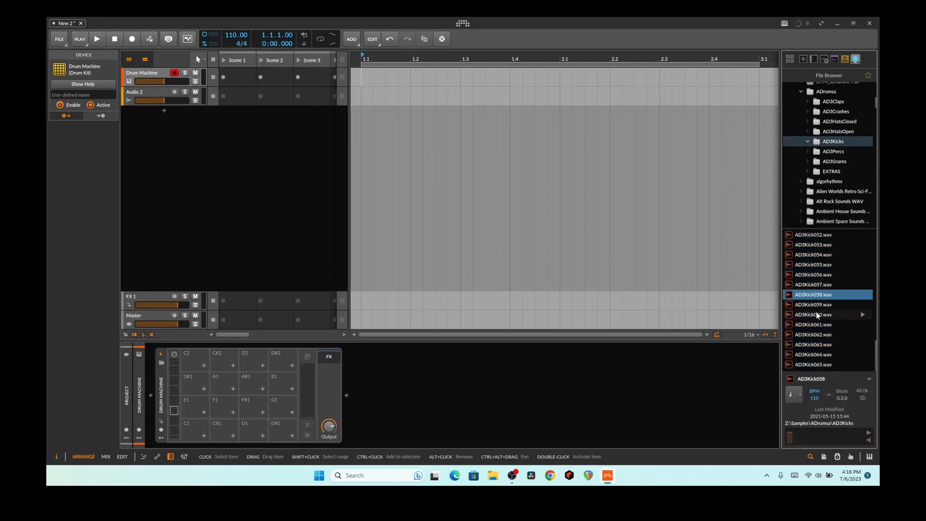
pyautogui.click(816, 314)
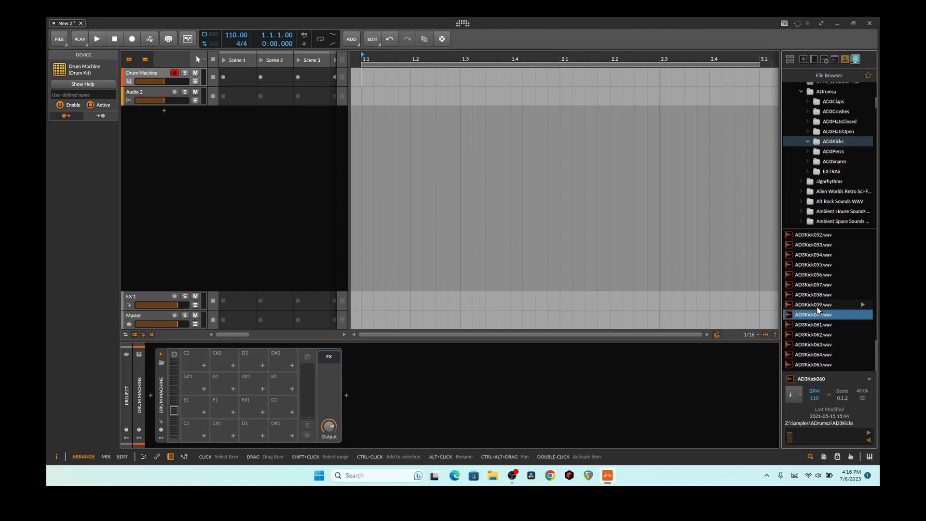
pyautogui.click(817, 296)
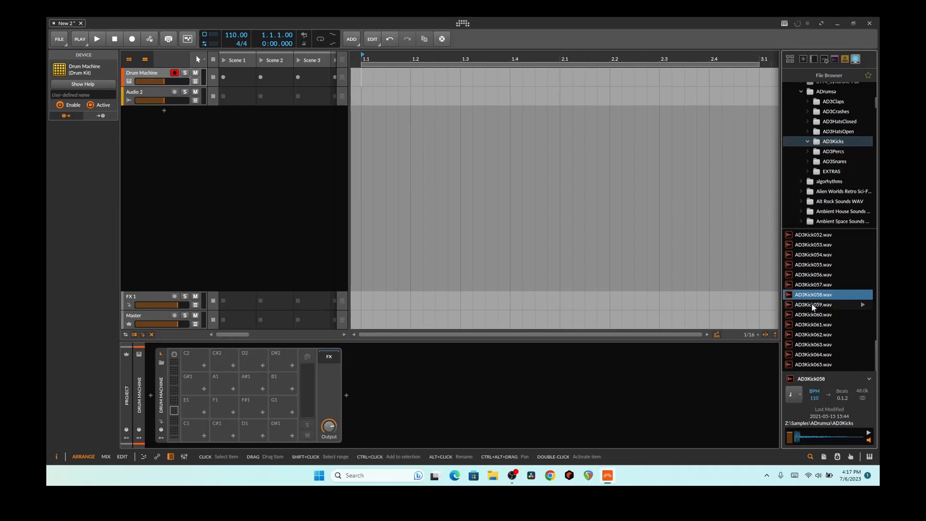
pyautogui.click(815, 305)
pyautogui.click(810, 314)
pyautogui.click(808, 324)
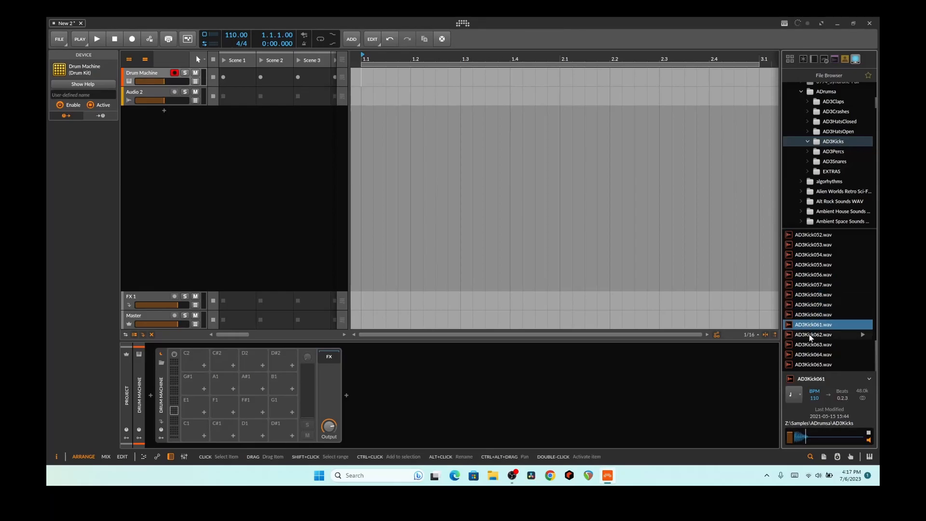
pyautogui.click(809, 334)
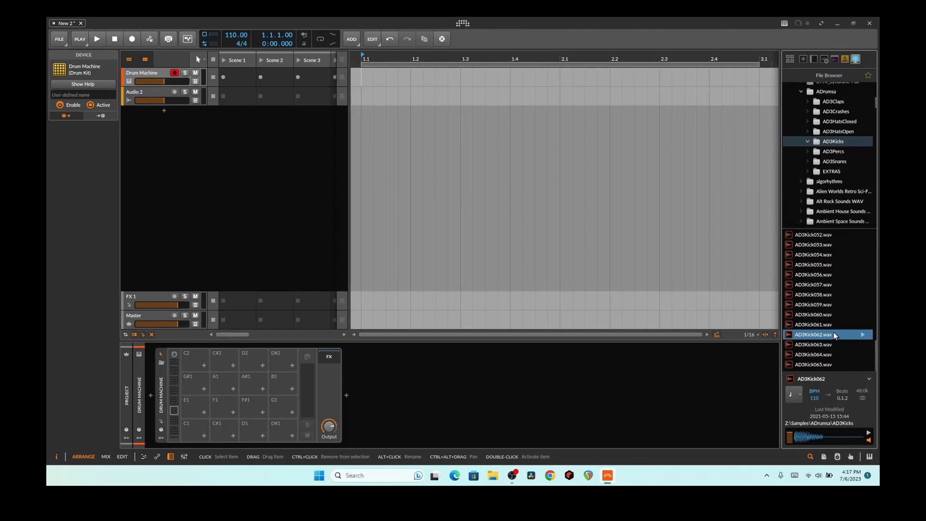
# Step: Look through the Drum Machine's empty pad ranges, up to the C5–D#6 pads and back to C1
pyautogui.click(163, 389)
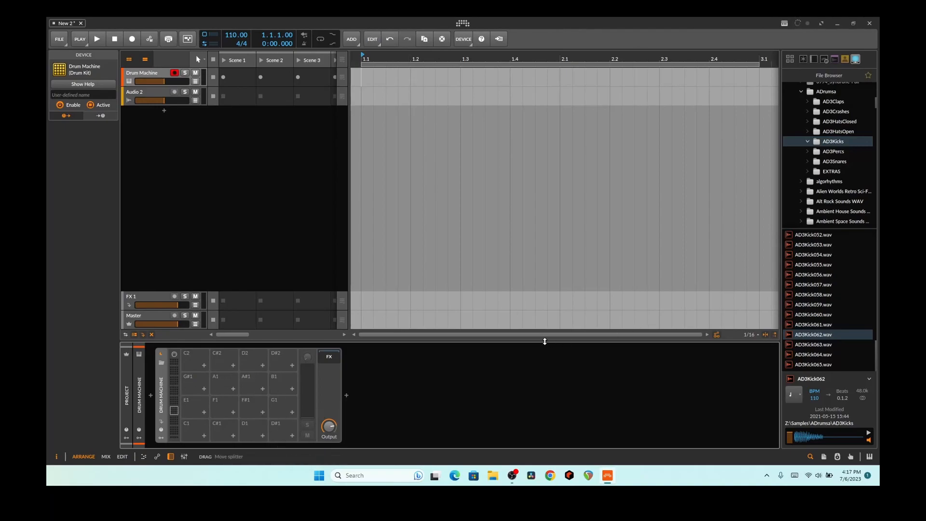
pyautogui.moveTo(171, 403); pyautogui.dragTo(174, 373)
pyautogui.click(172, 393)
pyautogui.click(175, 408)
pyautogui.click(173, 401)
pyautogui.moveTo(172, 398); pyautogui.dragTo(173, 377)
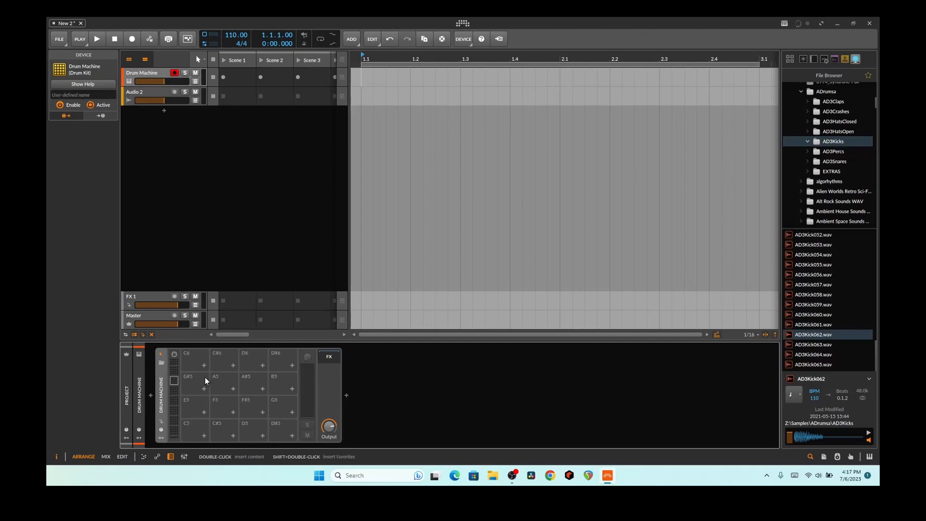
pyautogui.click(172, 408)
# Step: Try to load every sample in the AD3Kicks folder onto the Drum Machine pads starting at C1
pyautogui.click(833, 295)
pyautogui.hotkey('ctrl', 'a')
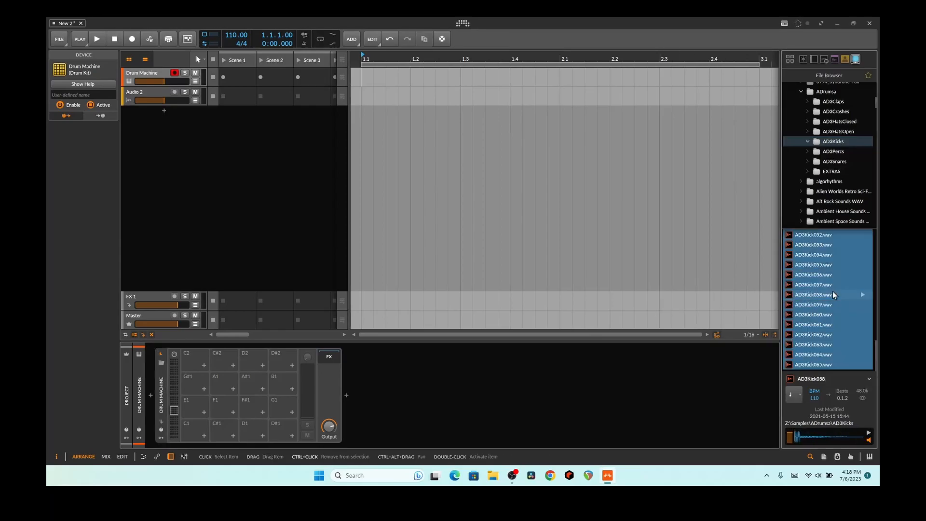
pyautogui.scroll(15, 824, 291)
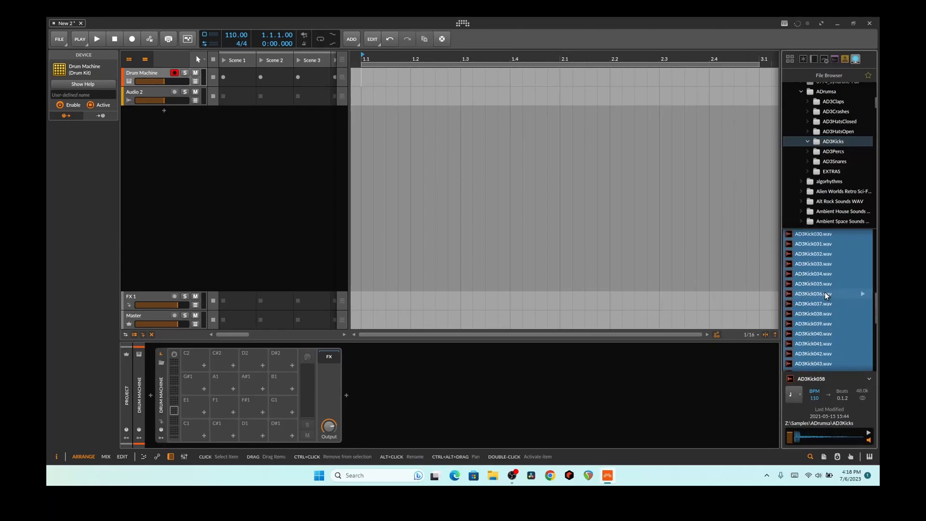
pyautogui.moveTo(430, 355); pyautogui.dragTo(196, 427)
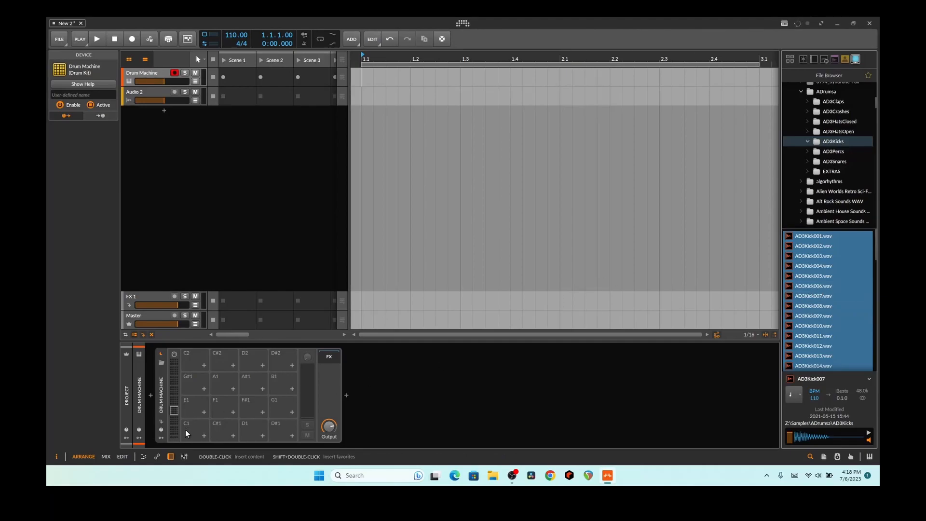
pyautogui.click(787, 316)
pyautogui.moveTo(772, 317); pyautogui.dragTo(176, 412)
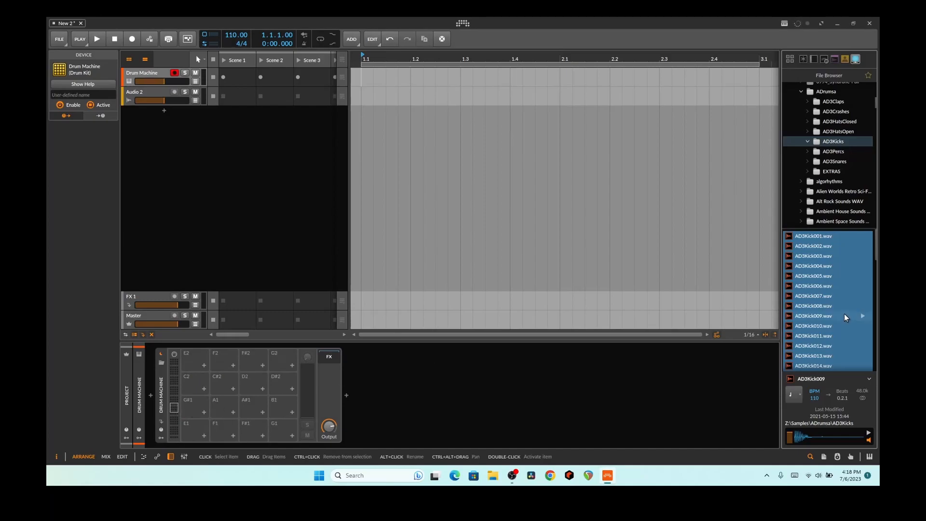
# Step: Load AD3Kick008 onto pad E2, and load all the AD3Kicks samples onto the Drum Machine pads from E1 upward
pyautogui.moveTo(838, 302); pyautogui.dragTo(190, 361)
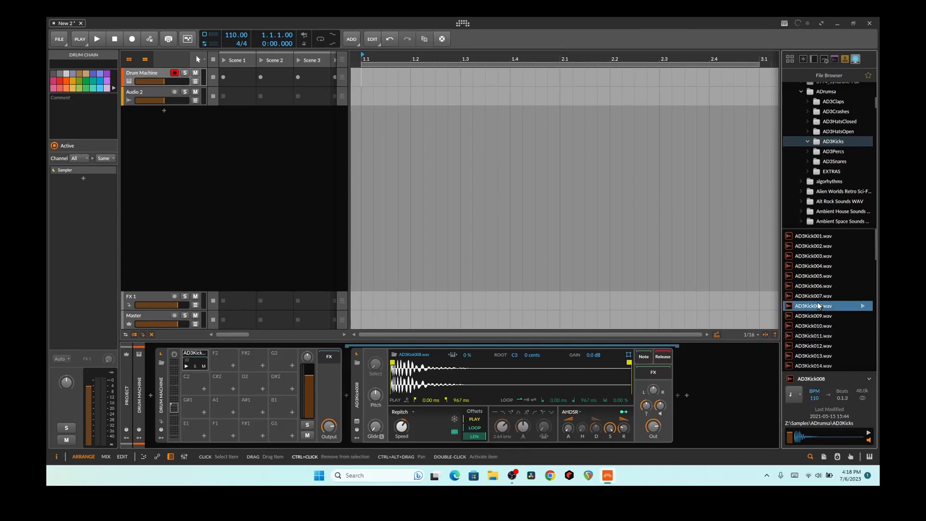
pyautogui.hotkey('ctrl', 'a')
pyautogui.moveTo(817, 296); pyautogui.dragTo(195, 433)
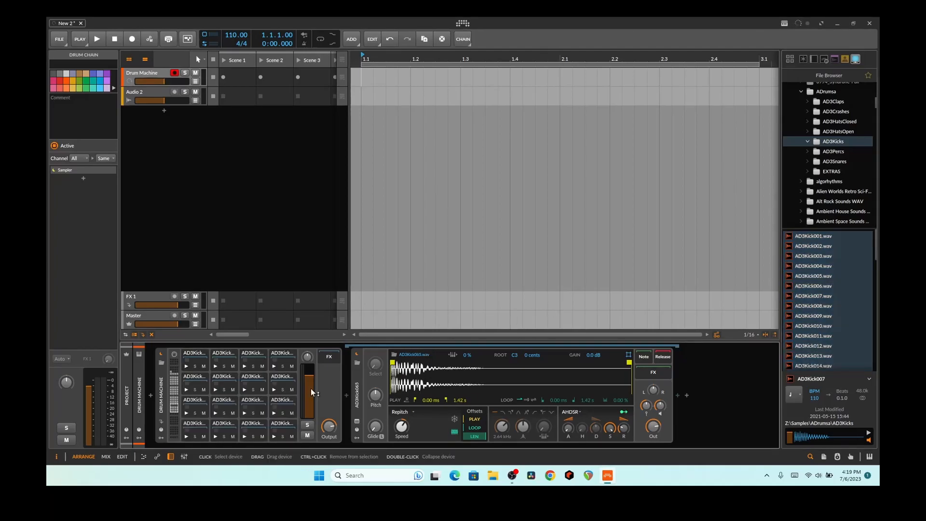
# Step: Audition the loaded kick pads down to the lowest filled row and show the AD3Kick001 pad's Sampler
pyautogui.click(171, 407)
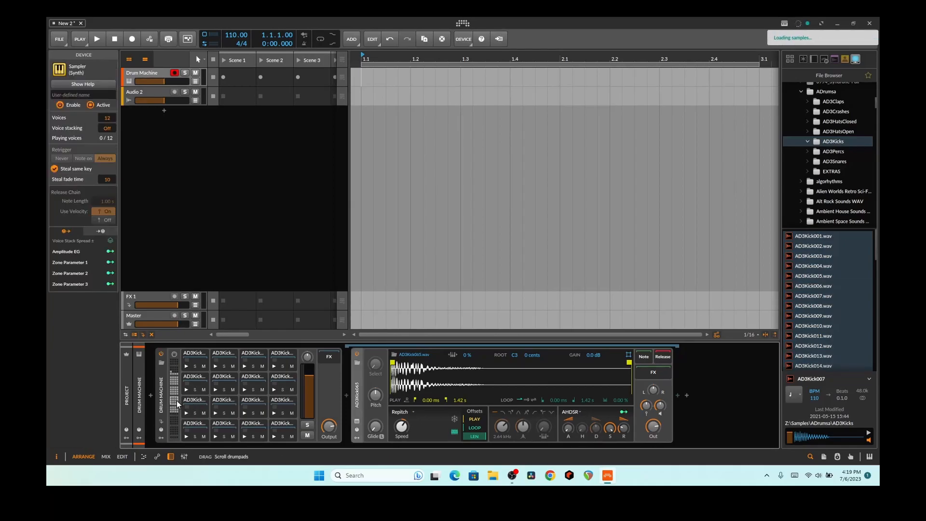
pyautogui.click(187, 389)
pyautogui.click(186, 390)
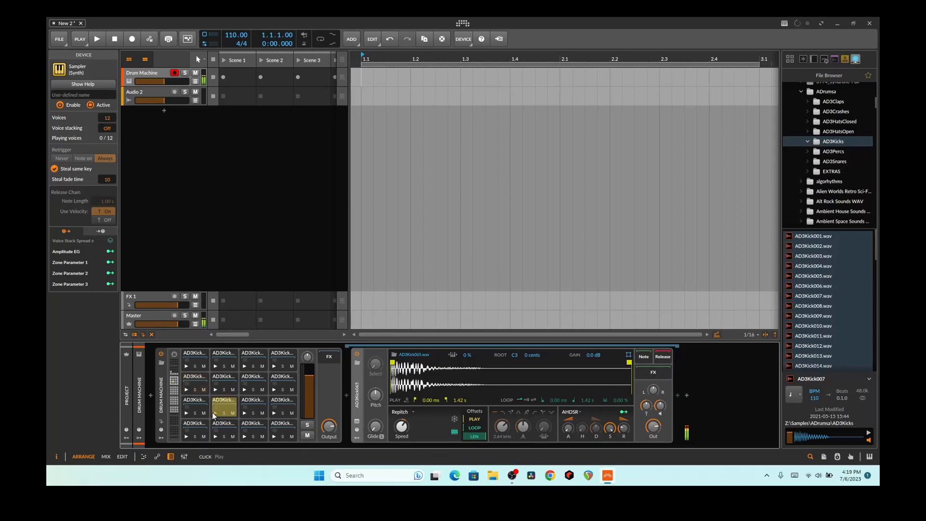
pyautogui.click(186, 413)
pyautogui.click(187, 413)
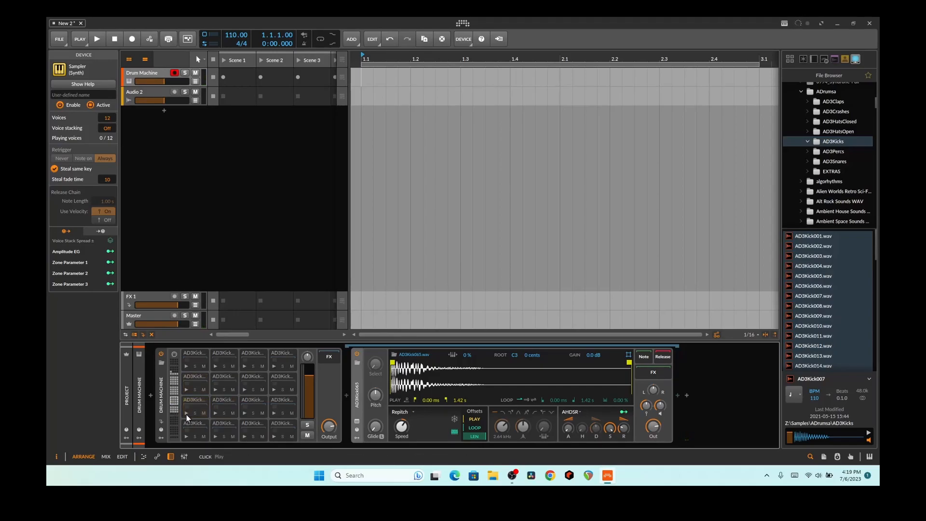
pyautogui.click(173, 409)
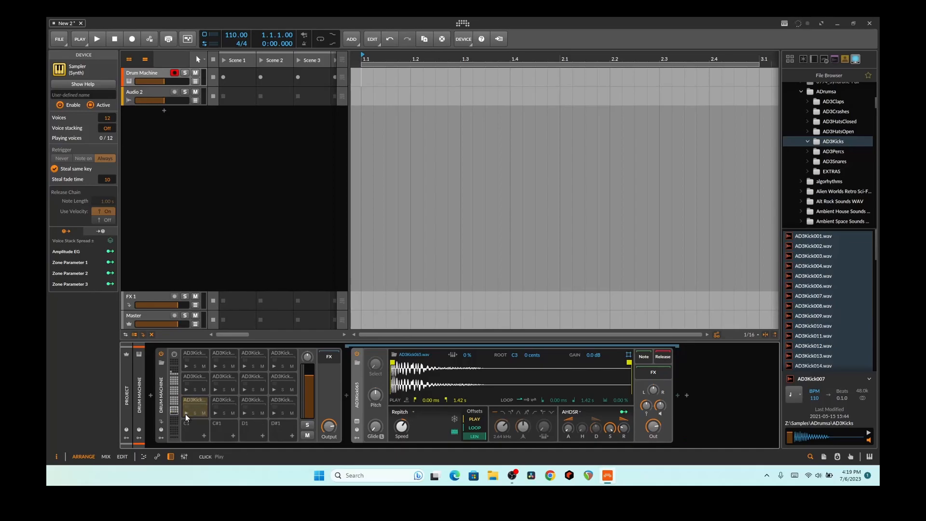
pyautogui.click(210, 413)
pyautogui.click(216, 412)
pyautogui.click(213, 413)
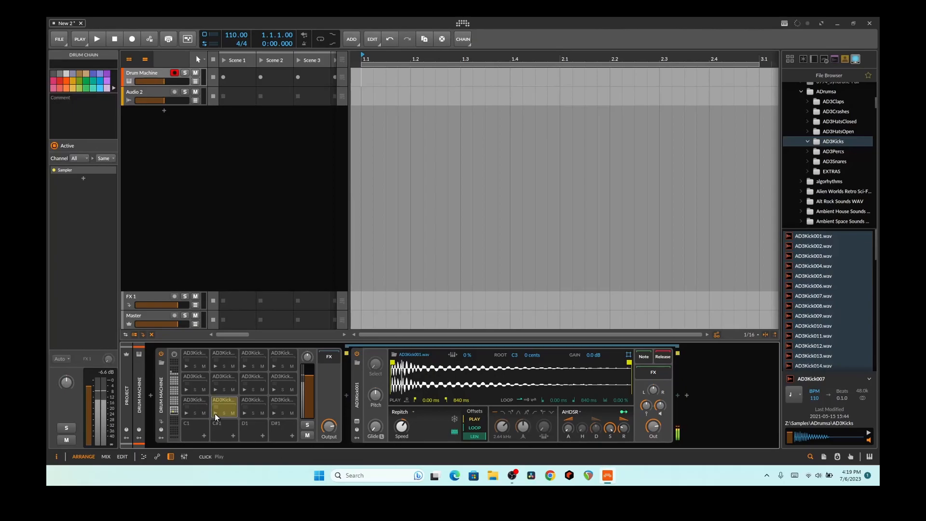
# Step: Play kick pads across the higher and lower pad ranges and show the AD3Kick050 pad's Sampler
pyautogui.click(174, 395)
pyautogui.click(175, 411)
pyautogui.click(215, 412)
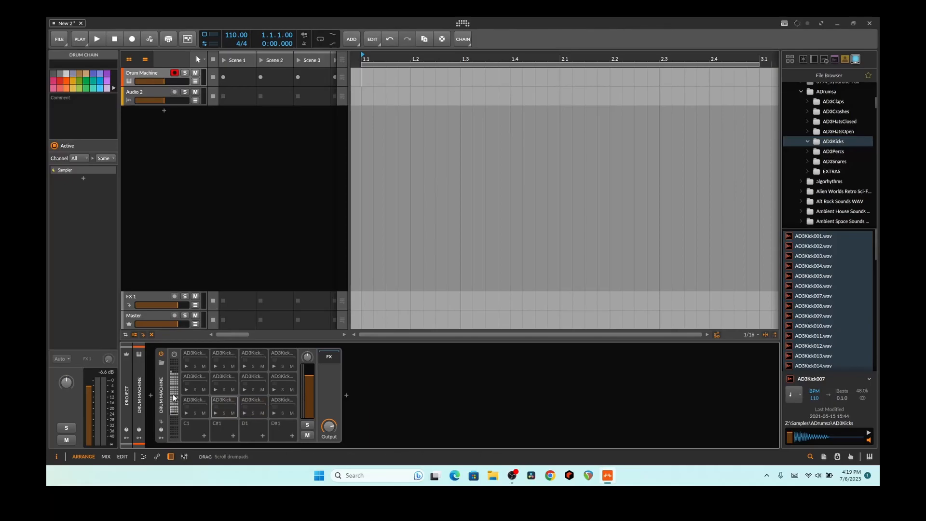
pyautogui.click(175, 378)
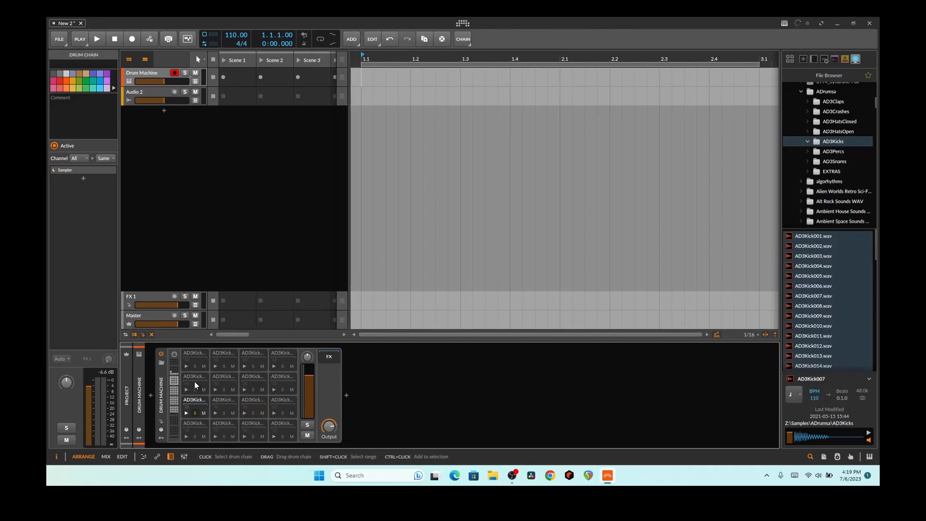
pyautogui.click(186, 412)
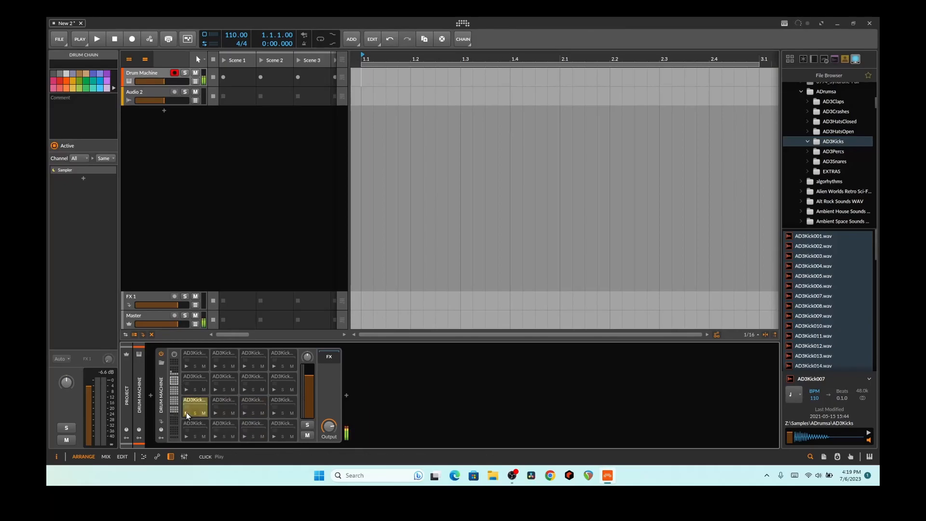
pyautogui.click(187, 389)
pyautogui.click(216, 401)
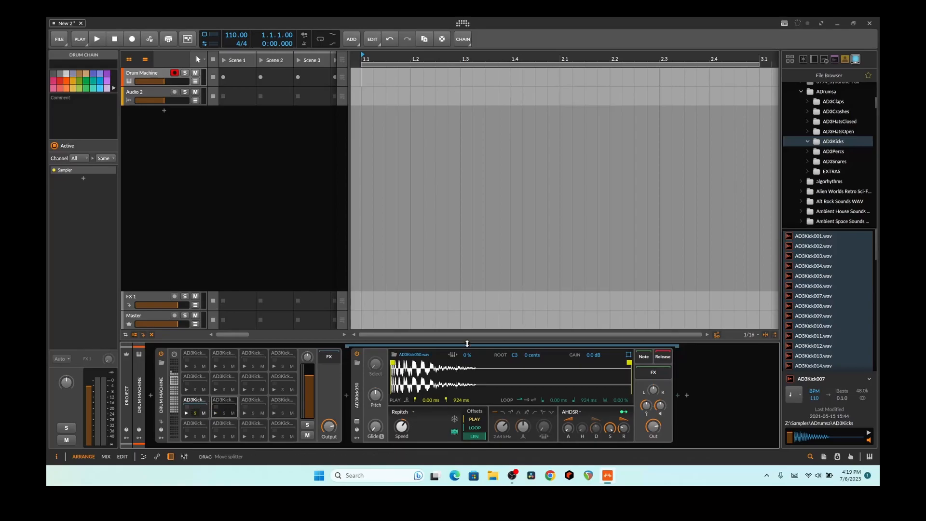
pyautogui.click(174, 390)
pyautogui.click(175, 400)
pyautogui.click(176, 407)
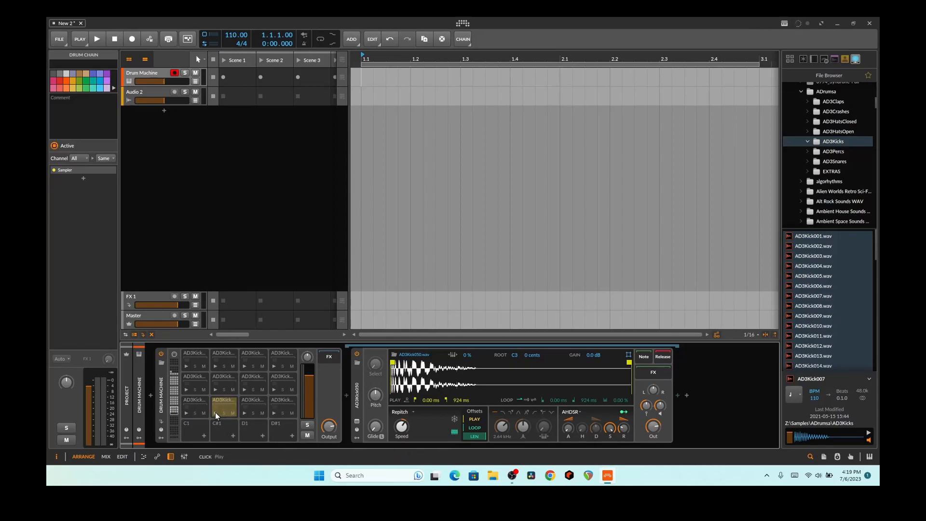
pyautogui.click(245, 412)
# Step: Toggle solo on and back off for the AD3Kick049 pad
pyautogui.click(164, 401)
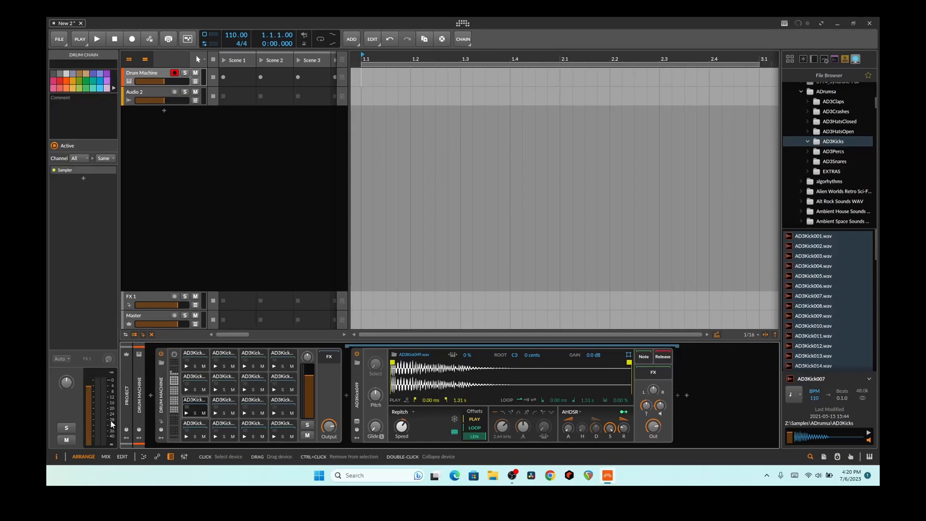
pyautogui.click(66, 428)
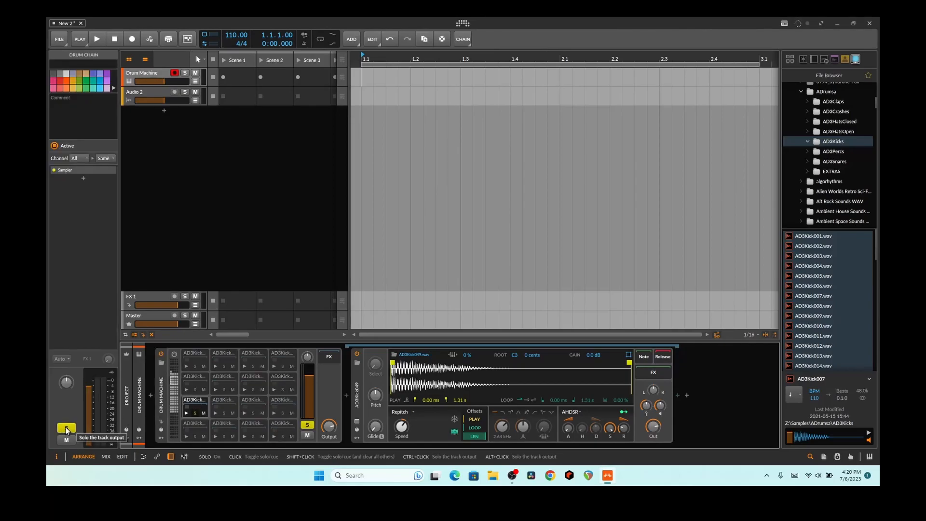
pyautogui.click(68, 426)
# Step: Audition several kick pads around the AD3Kick049 pad without solo
pyautogui.click(215, 412)
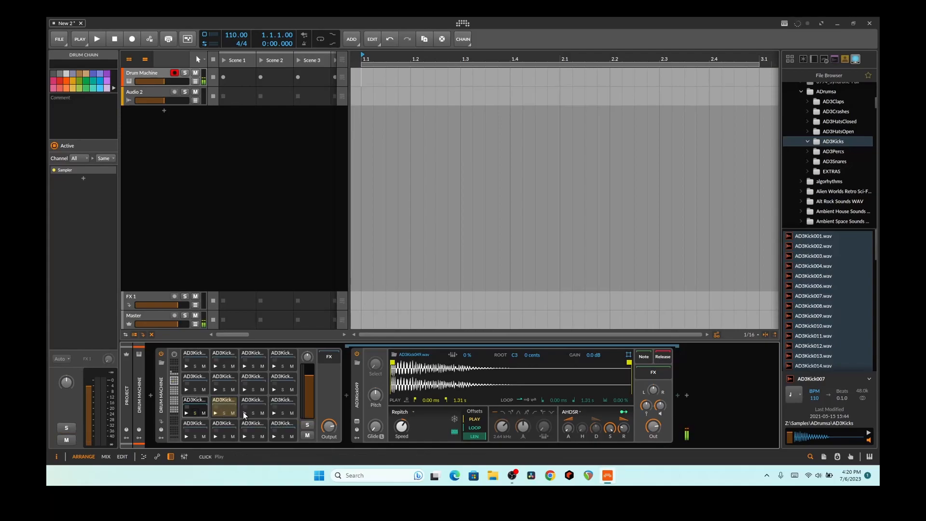
pyautogui.click(273, 431)
pyautogui.click(244, 435)
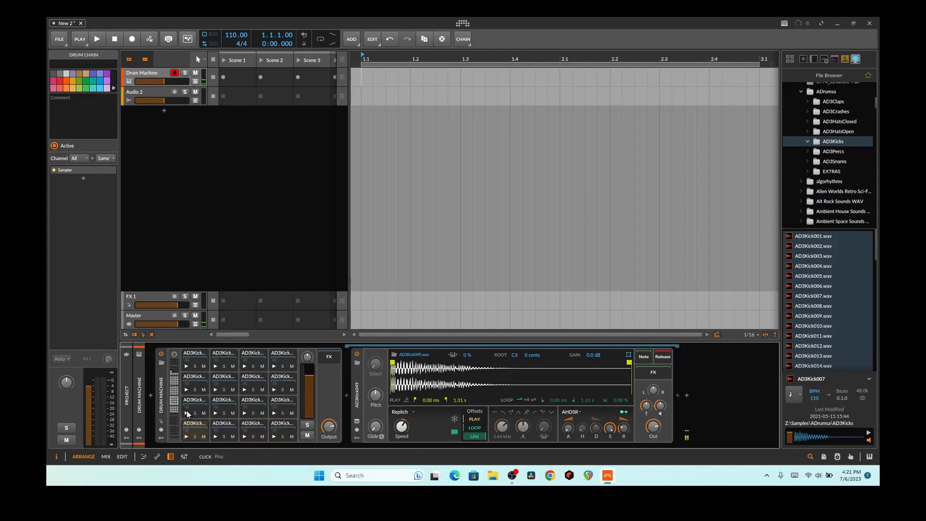
pyautogui.click(186, 389)
pyautogui.click(215, 389)
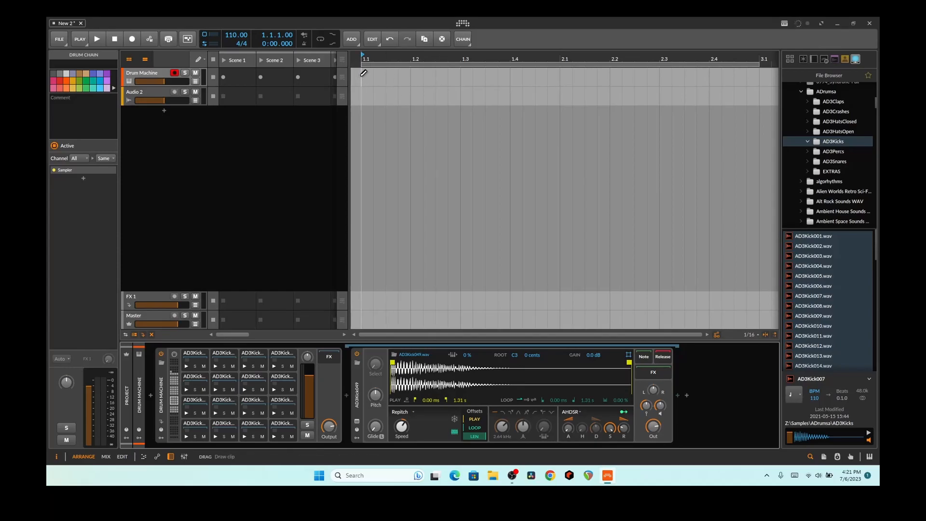
# Step: Draw a clip from bar 1.1 to 3.1 on the Drum Machine track and open it for editing with a 1/8 grid
pyautogui.moveTo(385, 77); pyautogui.dragTo(759, 77)
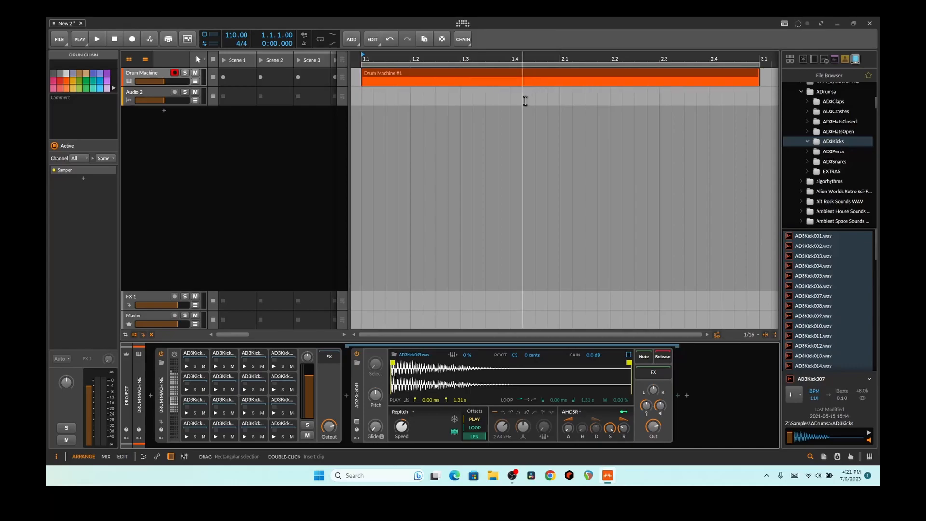
pyautogui.doubleClick(454, 78)
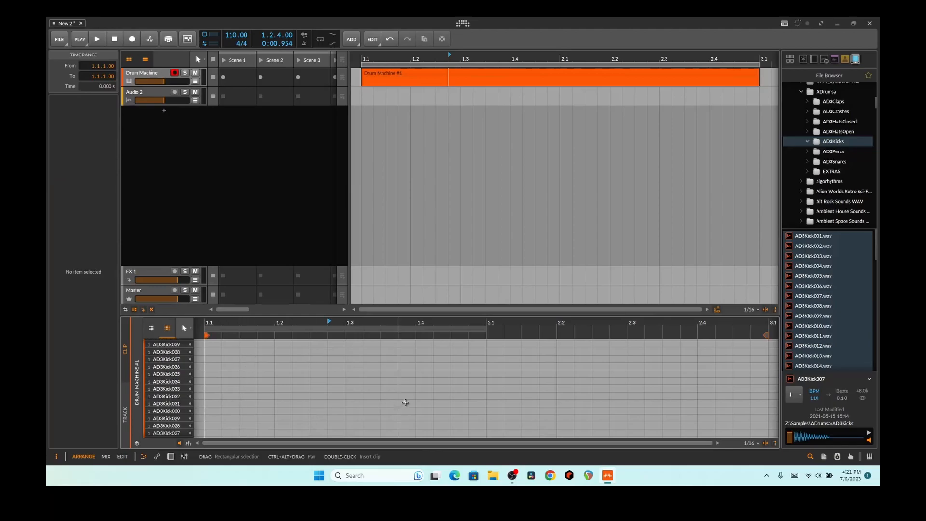
pyautogui.click(749, 443)
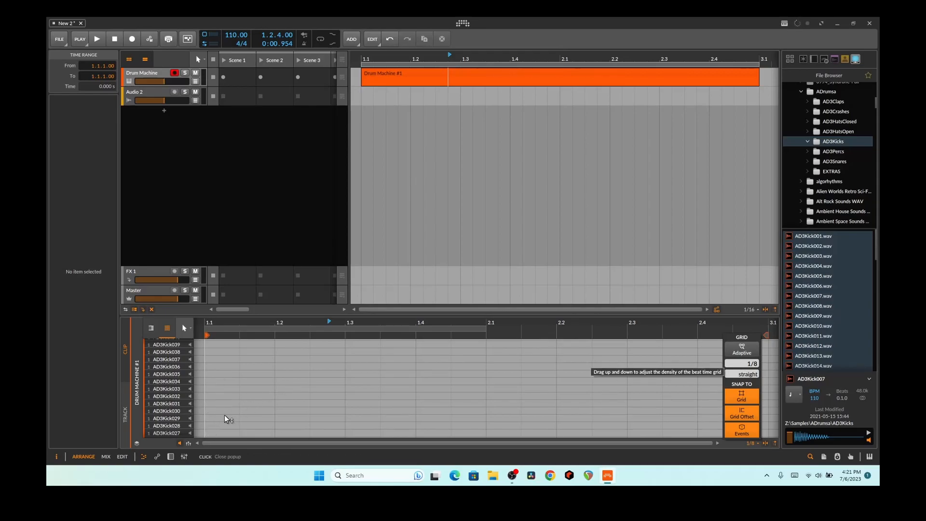
# Step: Add eighth notes for AD3Kick001 at 1.1, AD3Kick002 at 1.2 and AD3Kick003 at 1.3 in the clip
pyautogui.scroll(-8, 225, 417)
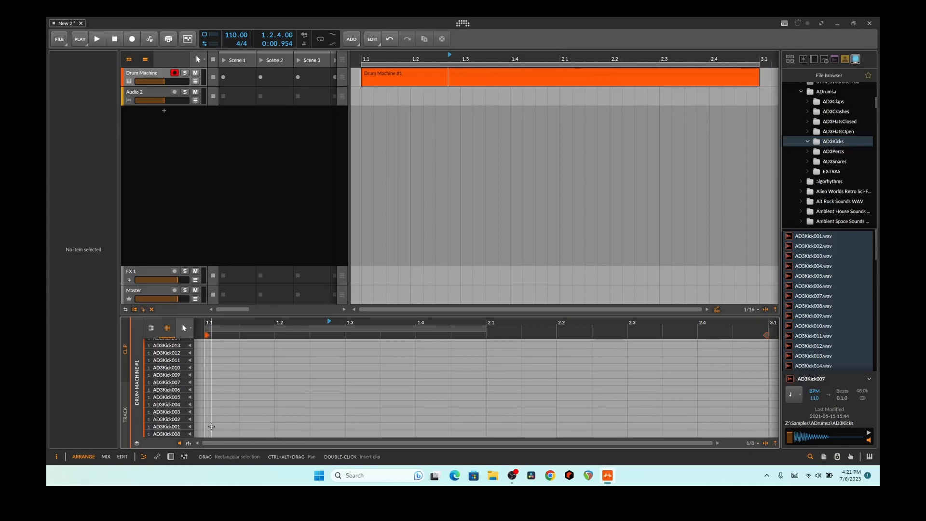
pyautogui.doubleClick(211, 427)
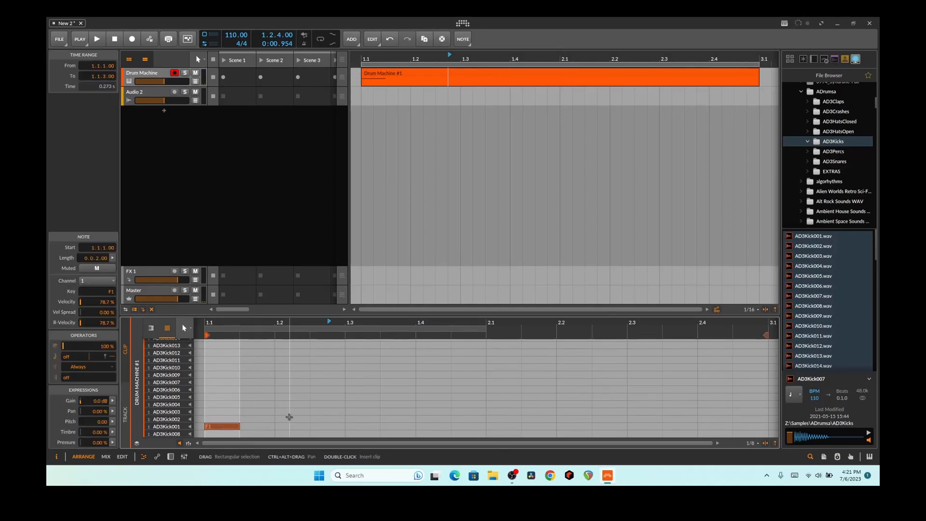
pyautogui.doubleClick(351, 419)
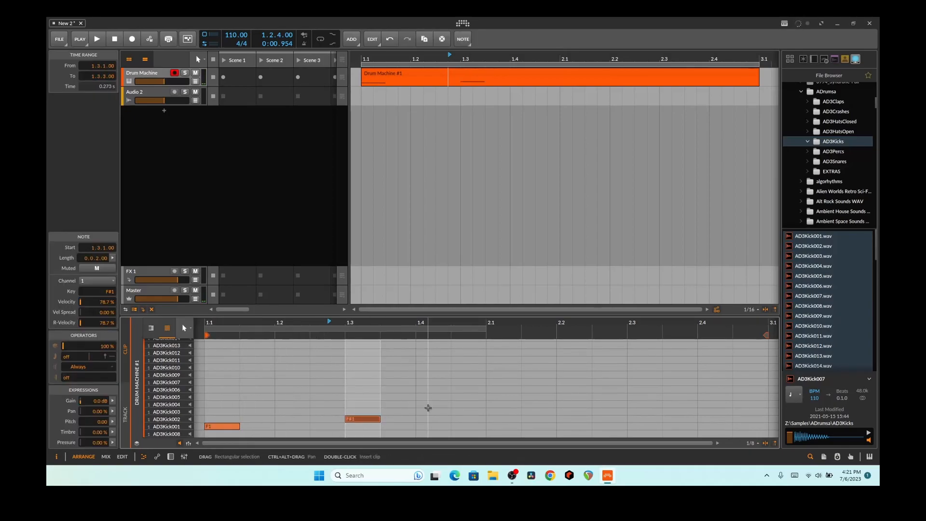
pyautogui.click(428, 407)
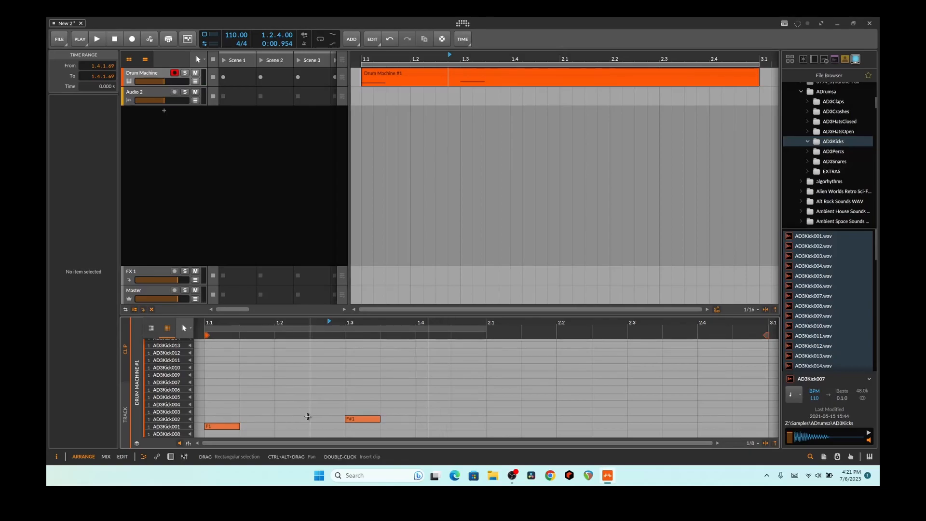
pyautogui.doubleClick(283, 421)
pyautogui.moveTo(358, 420); pyautogui.dragTo(359, 414)
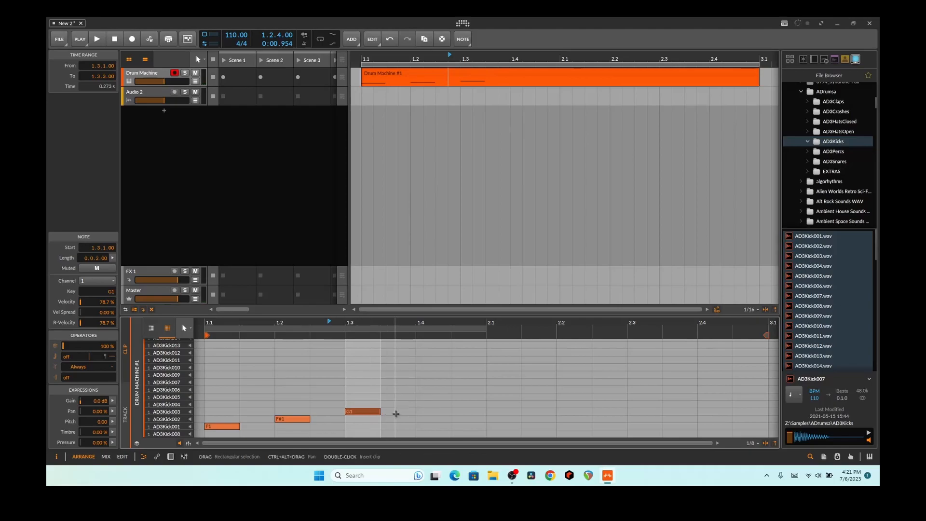
# Step: Add eighth notes for AD3Kick004 at 1.4, AD3Kick005 at 2.1, AD3Kick006 at 2.2, AD3Kick007 at 2.3 and AD3Kick009 at 2.4
pyautogui.doubleClick(429, 403)
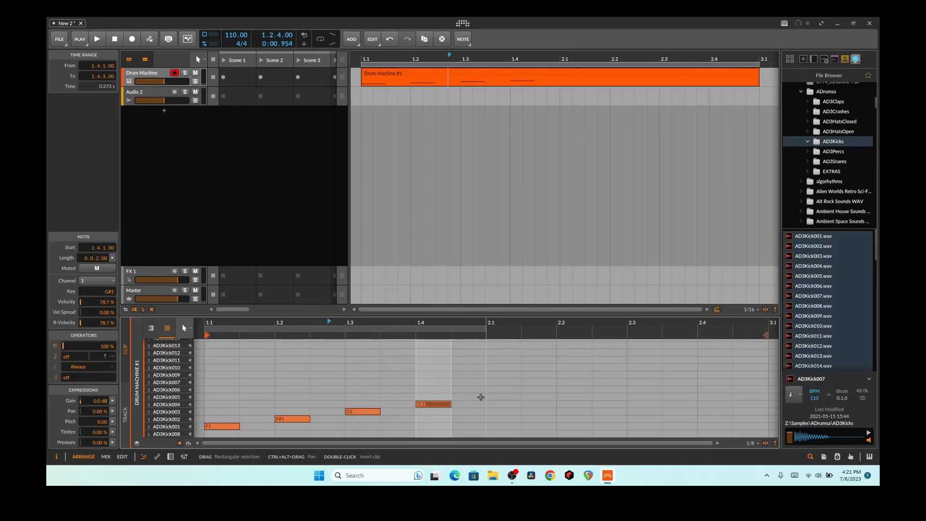
pyautogui.doubleClick(499, 396)
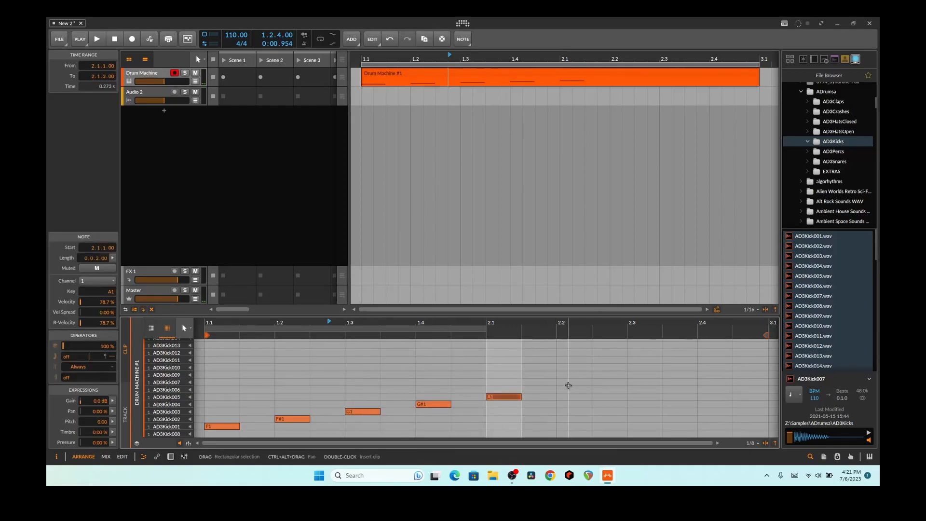
pyautogui.click(568, 386)
pyautogui.doubleClick(568, 388)
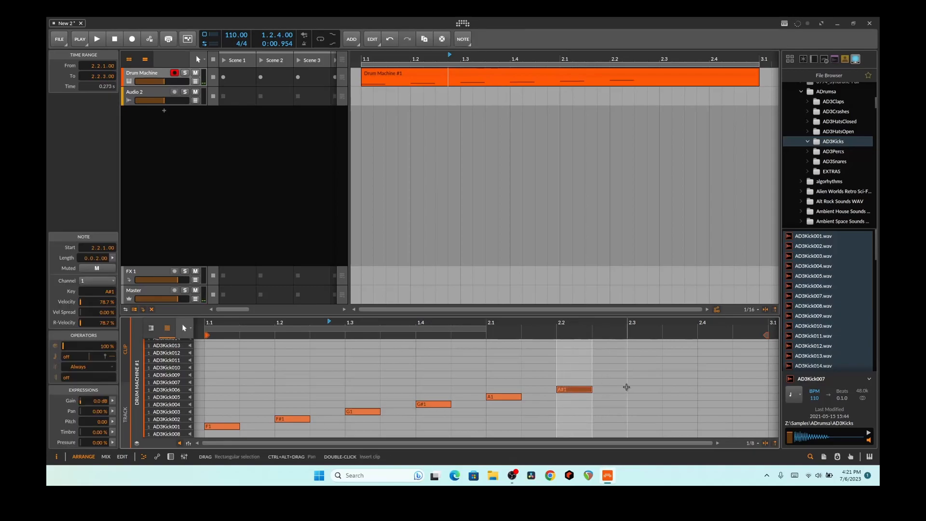
pyautogui.doubleClick(639, 382)
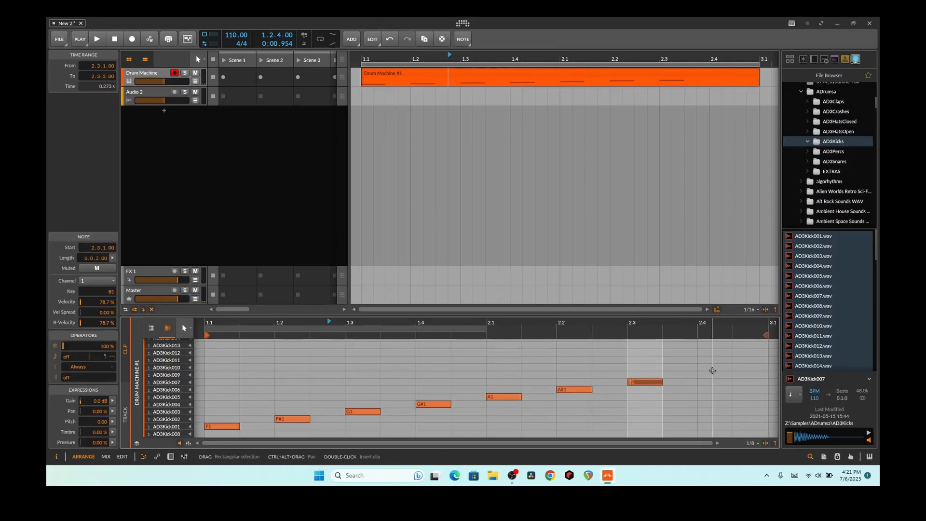
pyautogui.click(706, 374)
pyautogui.doubleClick(705, 374)
# Step: Audition the kick clip, move the playback start to bar 1.1 and play the clip through from there
pyautogui.press('space')
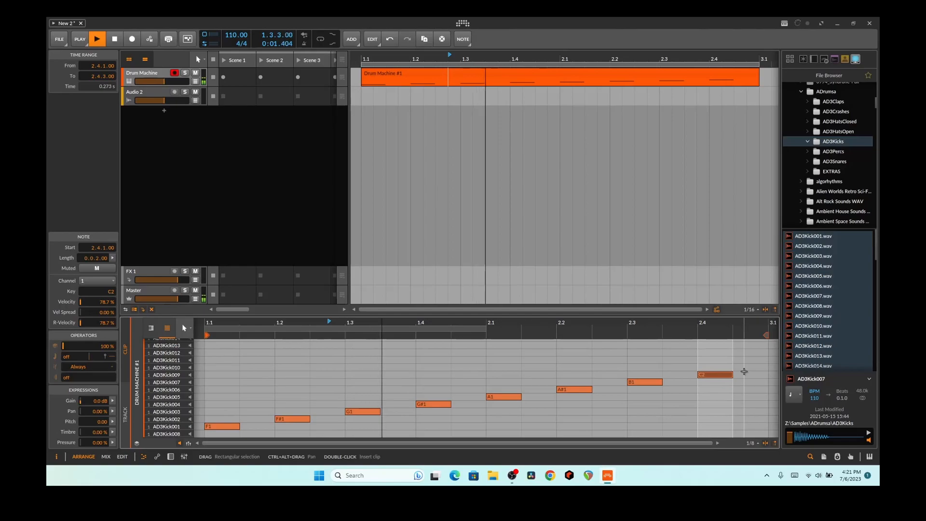
pyautogui.press('space')
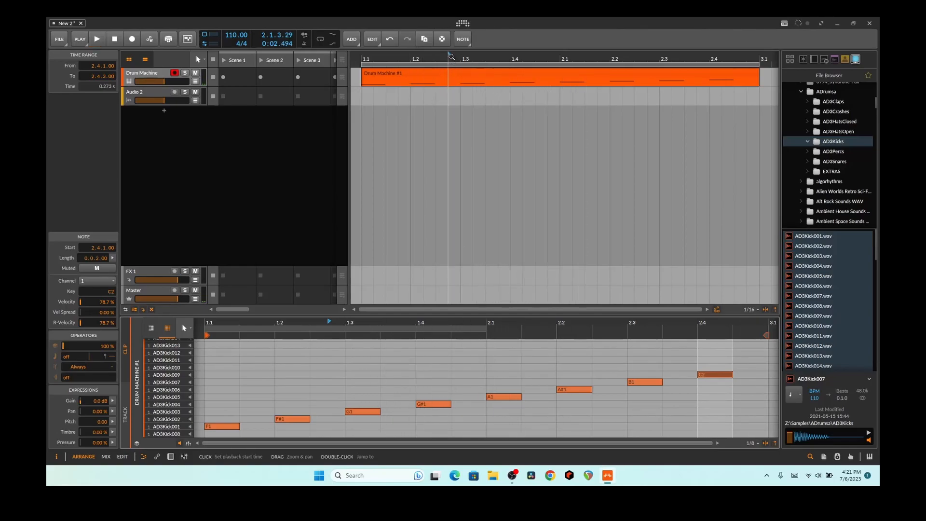
pyautogui.moveTo(449, 56); pyautogui.dragTo(473, 57)
pyautogui.click(365, 56)
pyautogui.press('space')
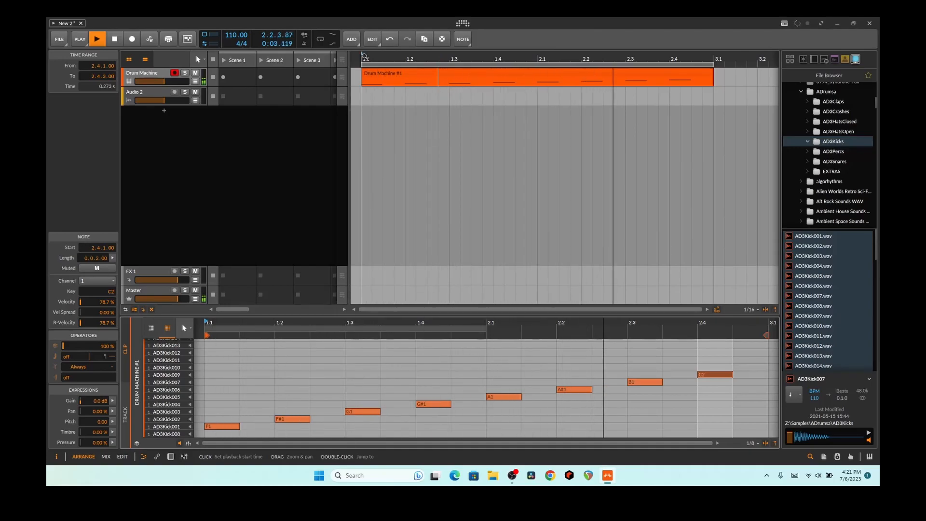
pyautogui.press('space')
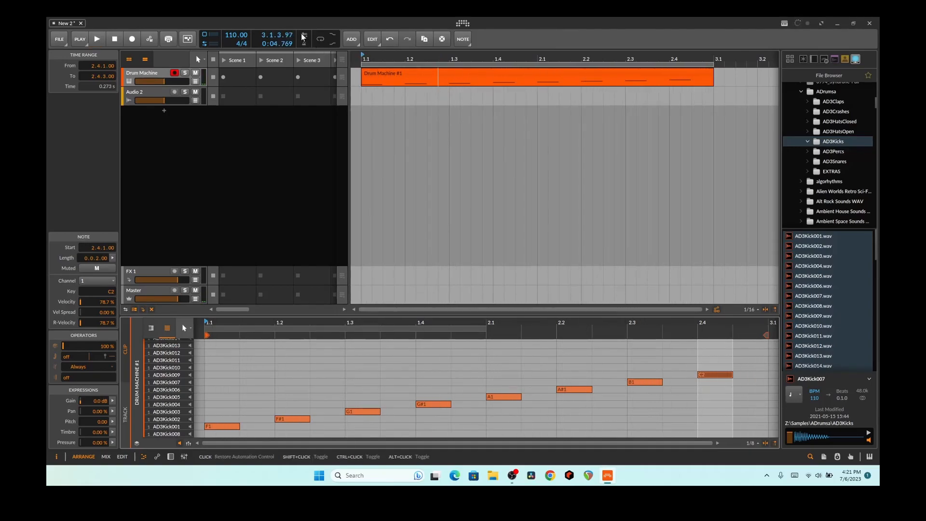
# Step: Enable arranger looping, start playback and make the note editor taller
pyautogui.click(319, 39)
pyautogui.press('space')
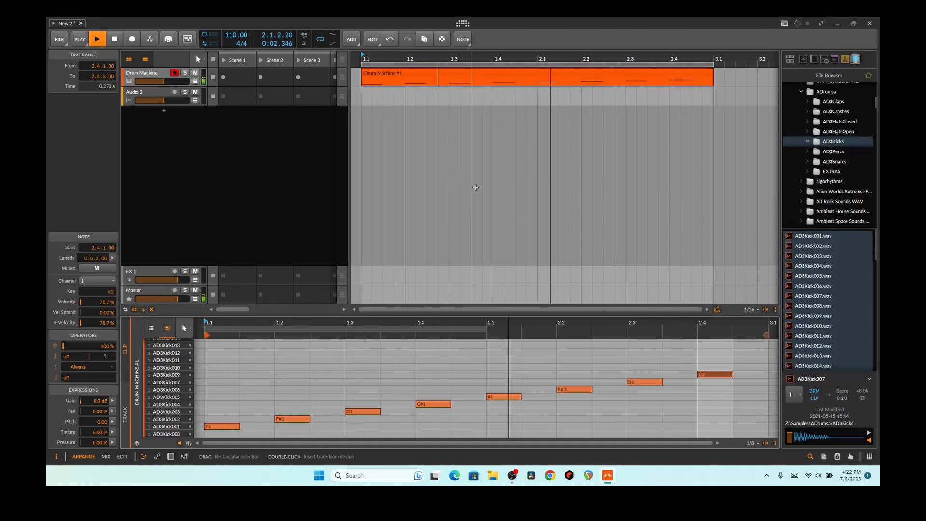
pyautogui.moveTo(480, 315); pyautogui.dragTo(484, 250)
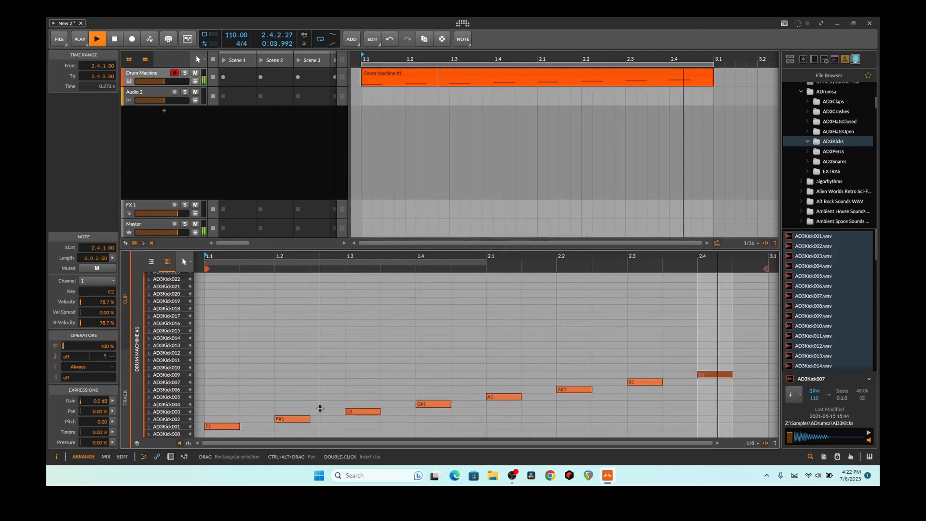
# Step: Add extra eighth notes for AD3Kick002 at 1.2.3 and AD3Kick004 at 1.4.3
pyautogui.click(319, 408)
pyautogui.doubleClick(320, 418)
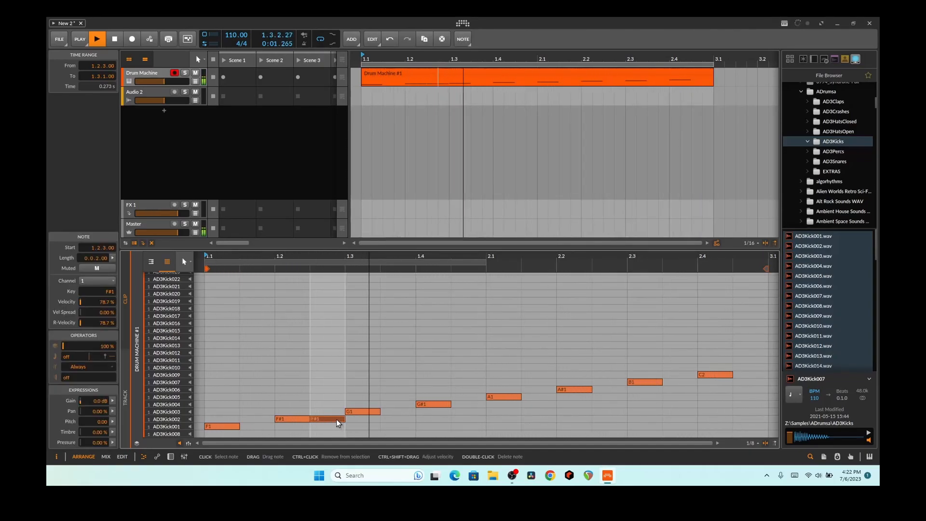
pyautogui.doubleClick(467, 404)
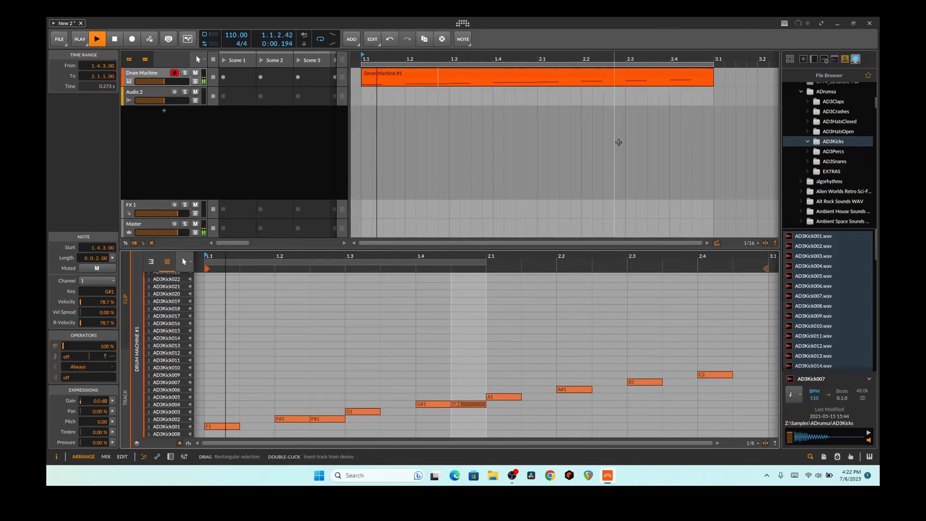
# Step: Copy the kick clip to bar 3 on the same track and open the copy for note editing
pyautogui.scroll(-3, 521, 79)
pyautogui.moveTo(436, 74); pyautogui.dragTo(544, 79)
pyautogui.click(544, 78)
pyautogui.doubleClick(542, 74)
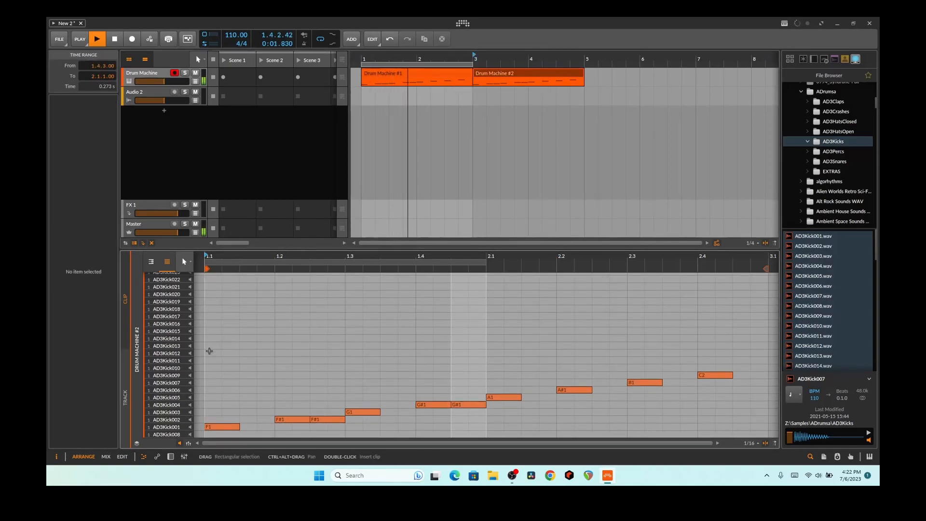
# Step: Transpose all notes in the second kick clip upward so the first note lands on AD3Kick009 (C2)
pyautogui.hotkey('ctrl', 'a')
pyautogui.moveTo(217, 427); pyautogui.dragTo(219, 423)
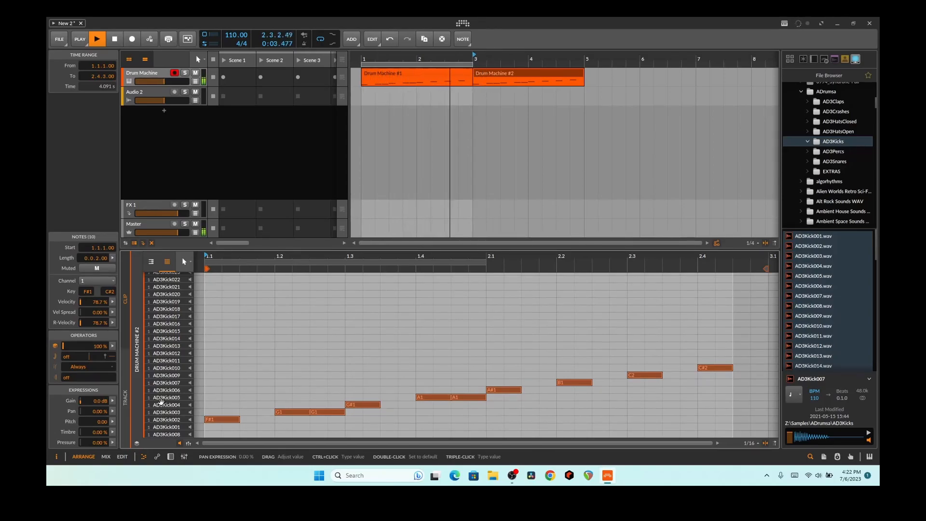
pyautogui.moveTo(216, 422); pyautogui.dragTo(221, 378)
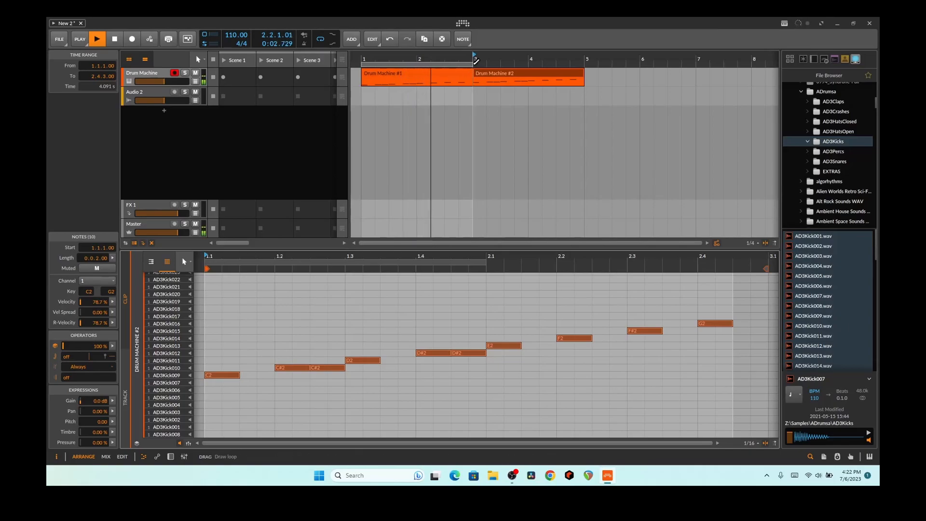
# Step: Extend the loop region to four bars, ending at bar 5, and stop playback
pyautogui.moveTo(475, 61); pyautogui.dragTo(581, 65)
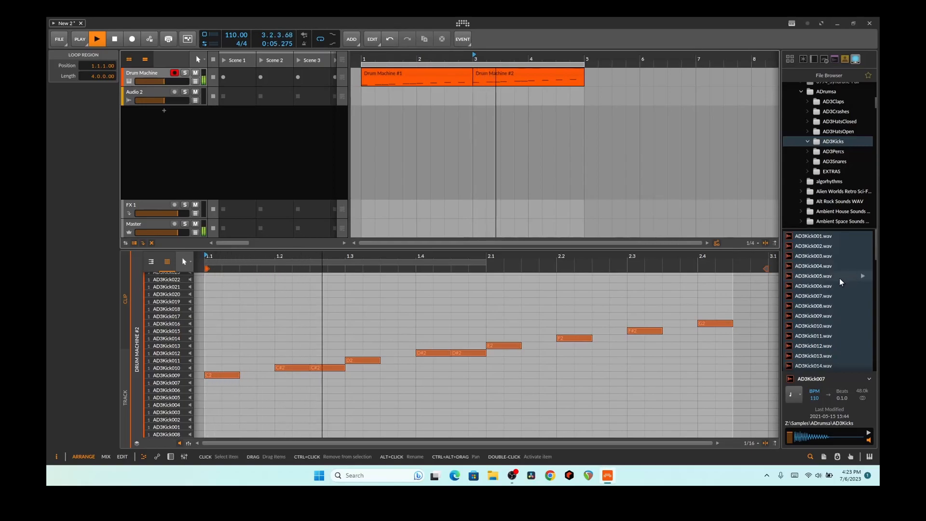
pyautogui.press('space')
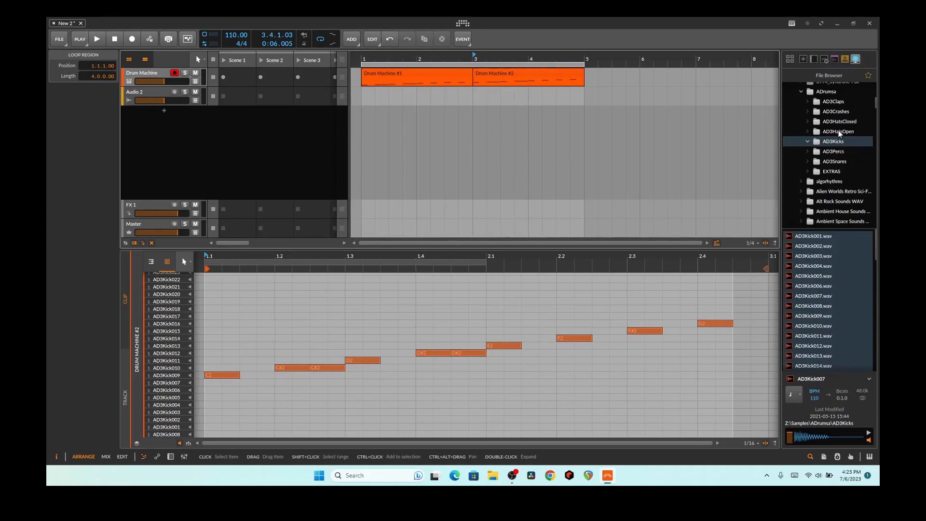
# Step: Show the contents of the AD3Snares sample folder in the file browser
pyautogui.click(857, 163)
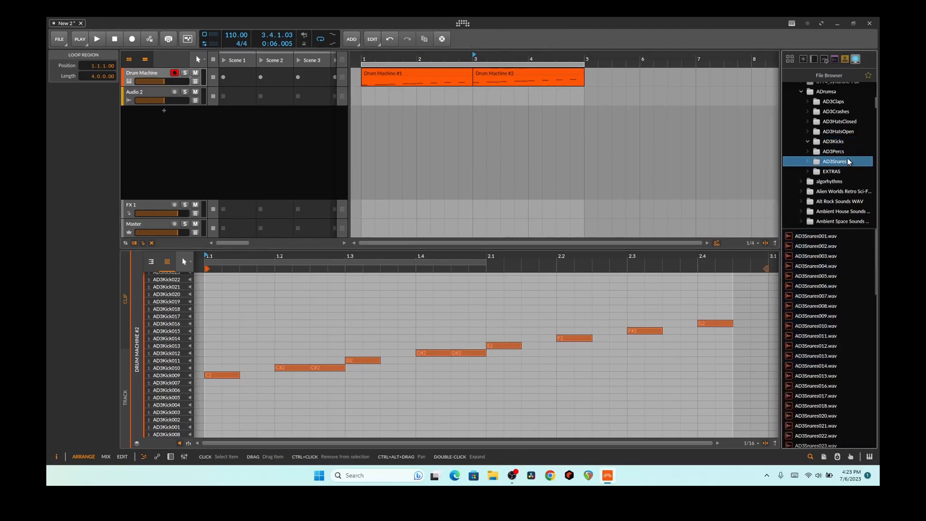
pyautogui.scroll(10, 850, 160)
pyautogui.scroll(-10, 850, 158)
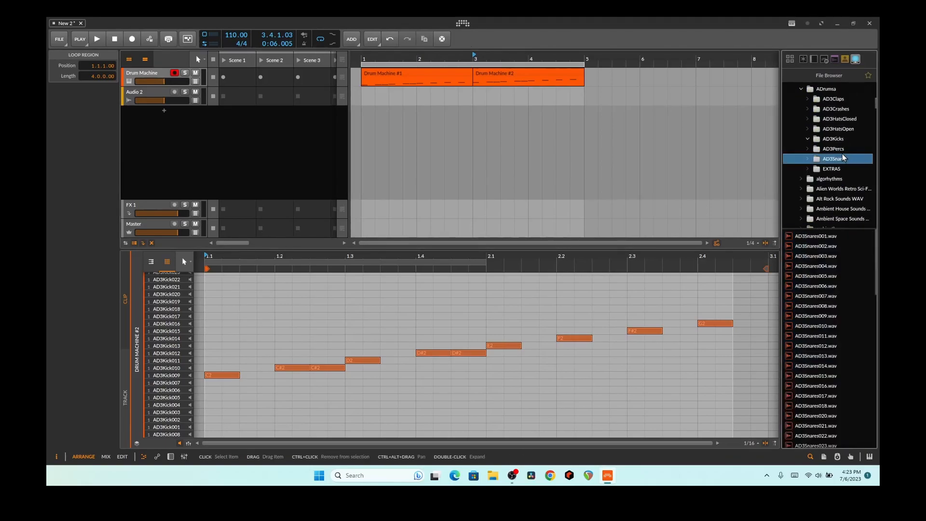
pyautogui.click(814, 61)
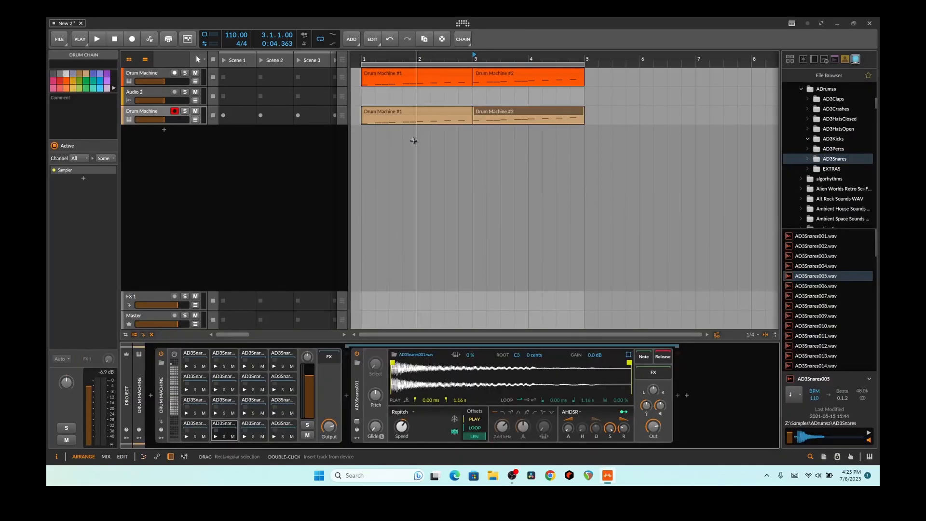
# Step: Open the snare track's first clip for editing and delete its notes at 1.1 and 1.2.3
pyautogui.click(406, 110)
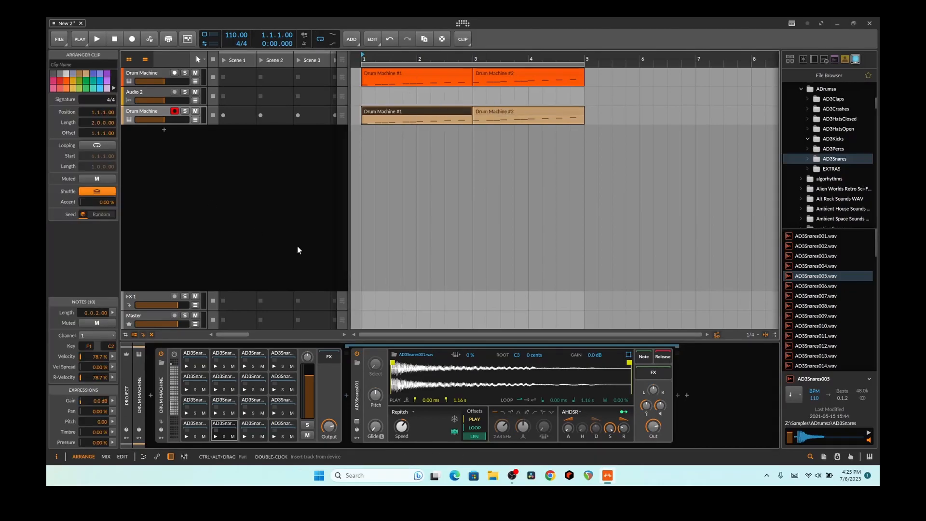
pyautogui.doubleClick(450, 119)
pyautogui.scroll(-5, 252, 347)
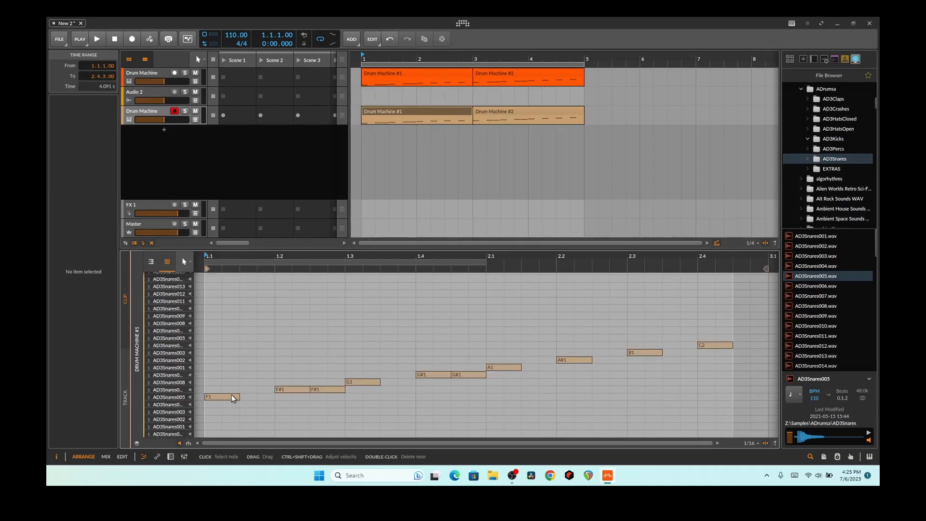
pyautogui.doubleClick(233, 396)
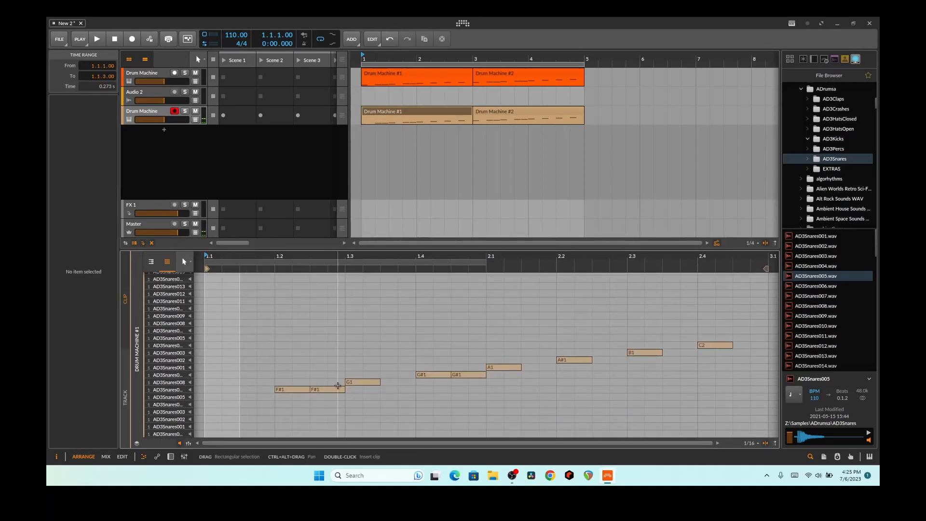
pyautogui.doubleClick(328, 389)
# Step: Delete the snare notes at 1.3, 1.4.3, 2.1 and 2.3, leaving one note on each second and fourth beat
pyautogui.click(463, 374)
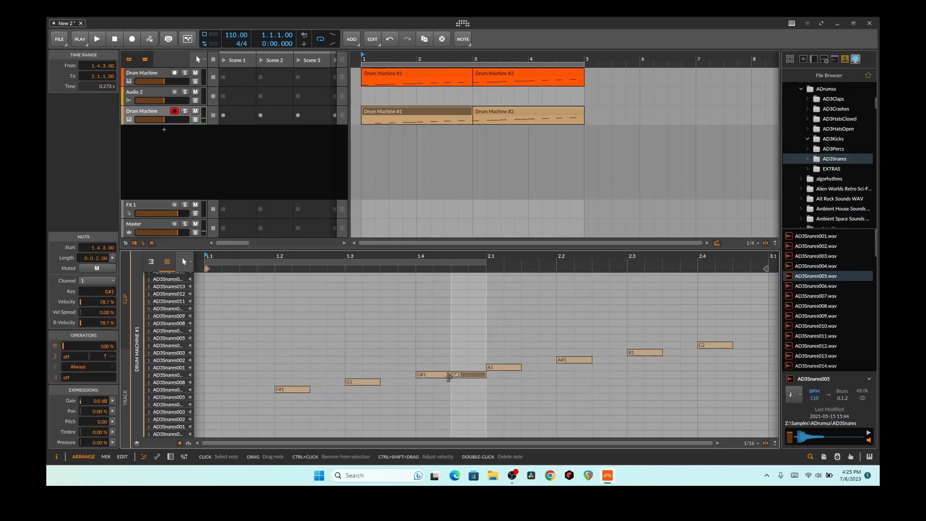
pyautogui.doubleClick(365, 389)
pyautogui.doubleClick(367, 382)
pyautogui.click(390, 391)
pyautogui.doubleClick(389, 391)
pyautogui.doubleClick(471, 376)
pyautogui.doubleClick(514, 368)
pyautogui.doubleClick(648, 352)
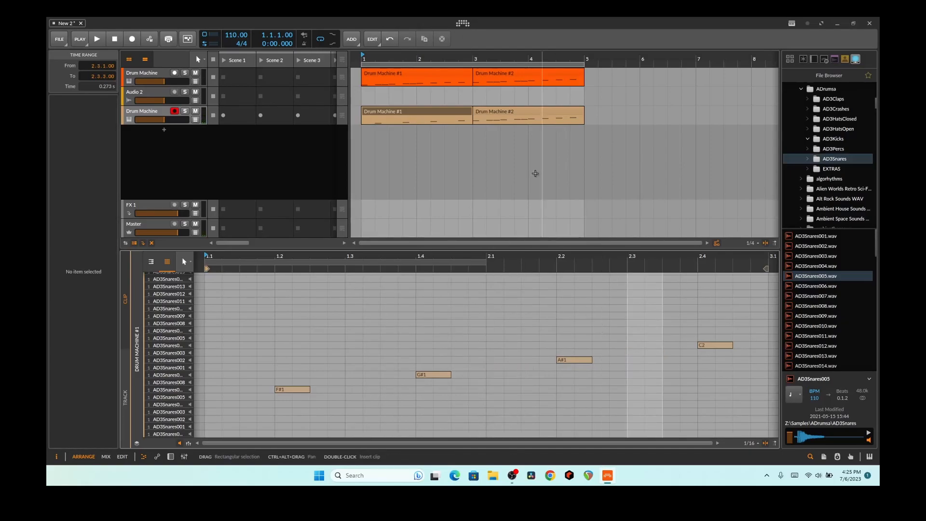
# Step: Replace the snare track's second clip at bar 3 with a copy of the edited first clip and open it
pyautogui.click(527, 111)
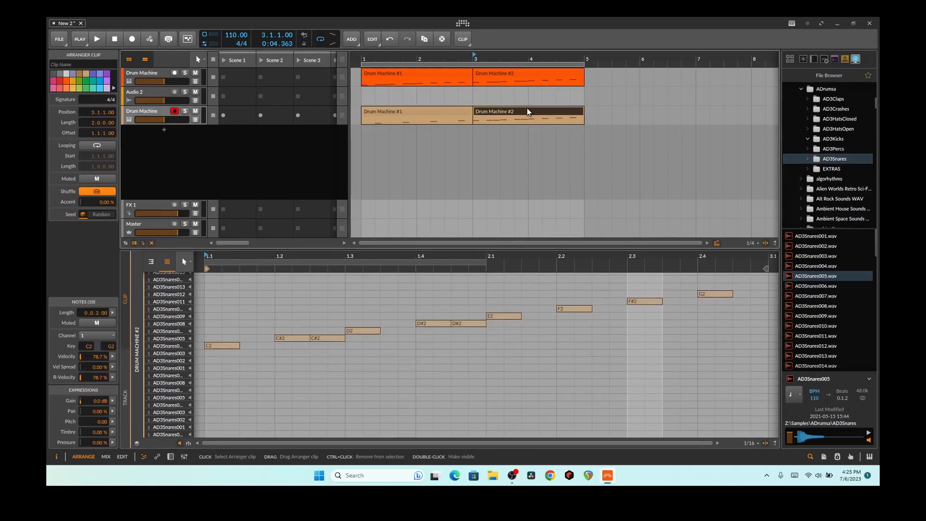
pyautogui.press('Delete')
pyautogui.moveTo(434, 113); pyautogui.dragTo(553, 118)
pyautogui.doubleClick(553, 118)
# Step: Lower the second snare clip's notes to C1 at 1.2, C#1 at 1.4, D1 at 2.2 and D#1 at 2.4
pyautogui.moveTo(299, 392); pyautogui.dragTo(299, 436)
pyautogui.moveTo(432, 377); pyautogui.dragTo(433, 426)
pyautogui.moveTo(580, 363); pyautogui.dragTo(580, 420)
pyautogui.click(721, 346)
pyautogui.moveTo(722, 350); pyautogui.dragTo(720, 408)
pyautogui.moveTo(721, 420); pyautogui.dragTo(722, 411)
pyautogui.moveTo(528, 112)
pyautogui.mouseDown()
pyautogui.moveTo(417, 113)
pyautogui.moveTo(536, 111)
pyautogui.moveTo(525, 112)
pyautogui.mouseUp()
pyautogui.click(418, 317)
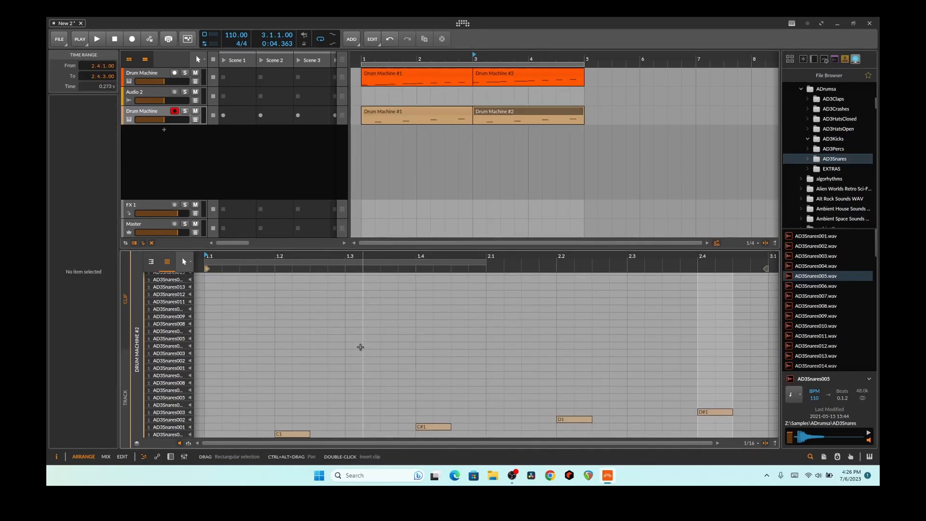
# Step: Transpose all four notes of the second snare clip up four semitones, starting on E1, and play the arrangement
pyautogui.moveTo(291, 435); pyautogui.dragTo(293, 407)
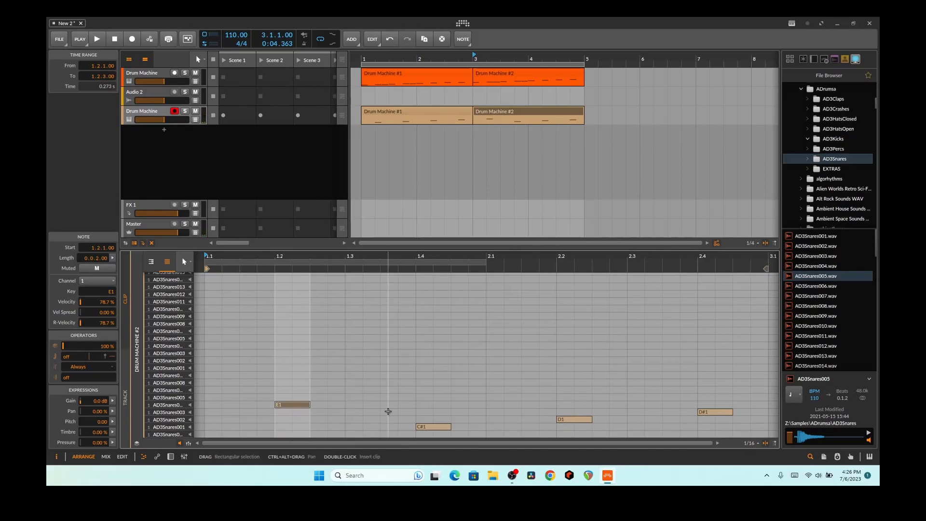
pyautogui.hotkey('ctrl', 'z')
pyautogui.hotkey('ctrl', 'a')
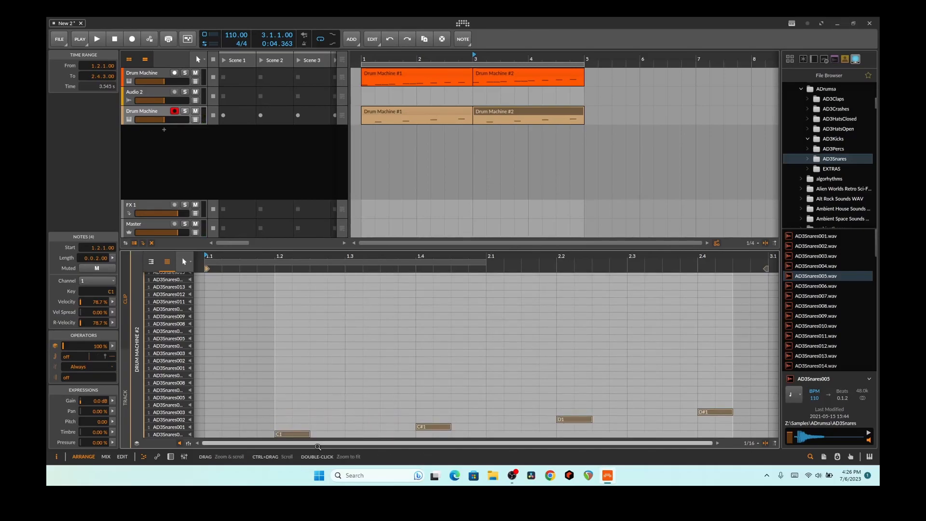
pyautogui.moveTo(295, 438); pyautogui.dragTo(299, 406)
pyautogui.press('space')
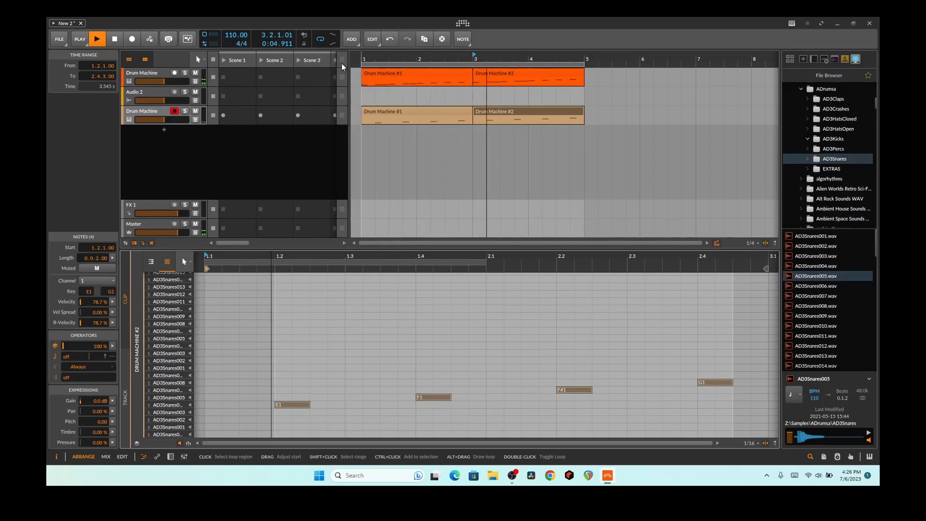
# Step: Transpose all four notes of the first snare clip up nine semitones, starting on A1, and play the arrangement
pyautogui.click(115, 39)
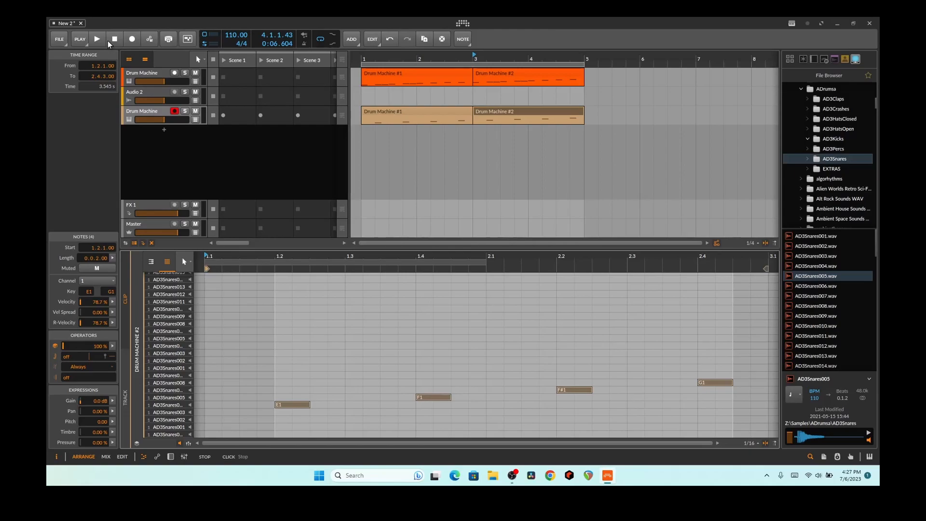
pyautogui.press('space')
pyautogui.click(109, 42)
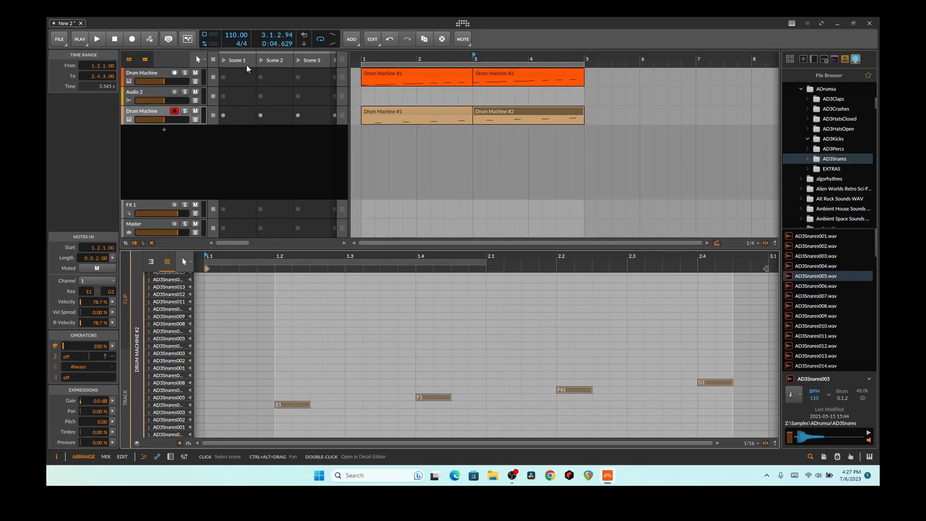
pyautogui.click(404, 110)
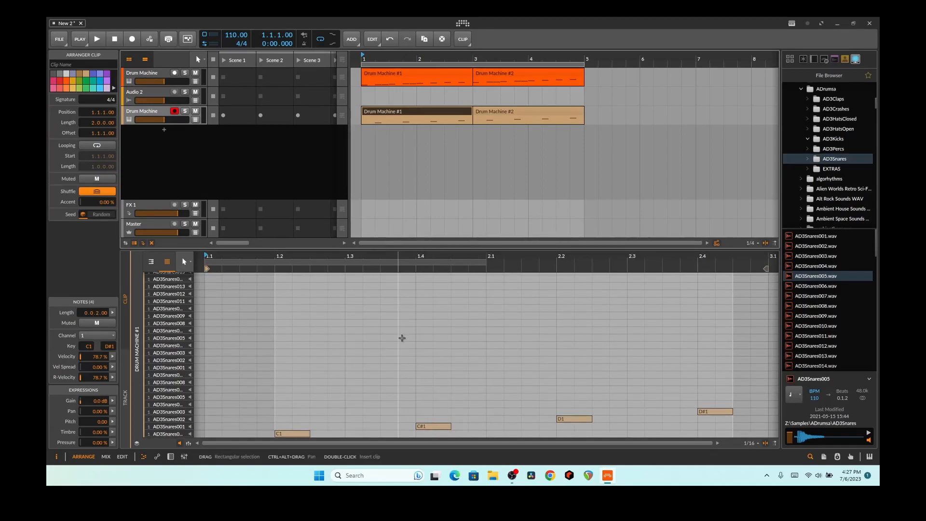
pyautogui.click(750, 396)
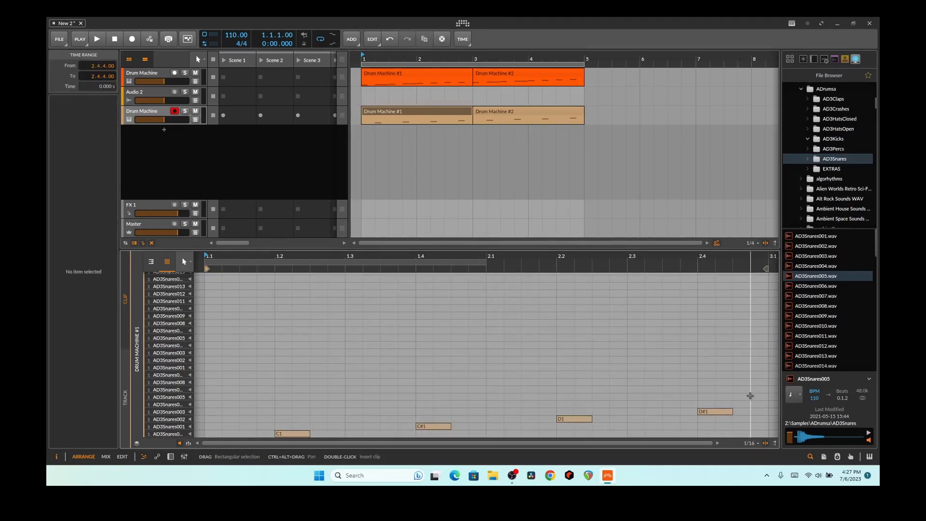
pyautogui.moveTo(734, 421); pyautogui.dragTo(358, 379)
pyautogui.click(362, 367)
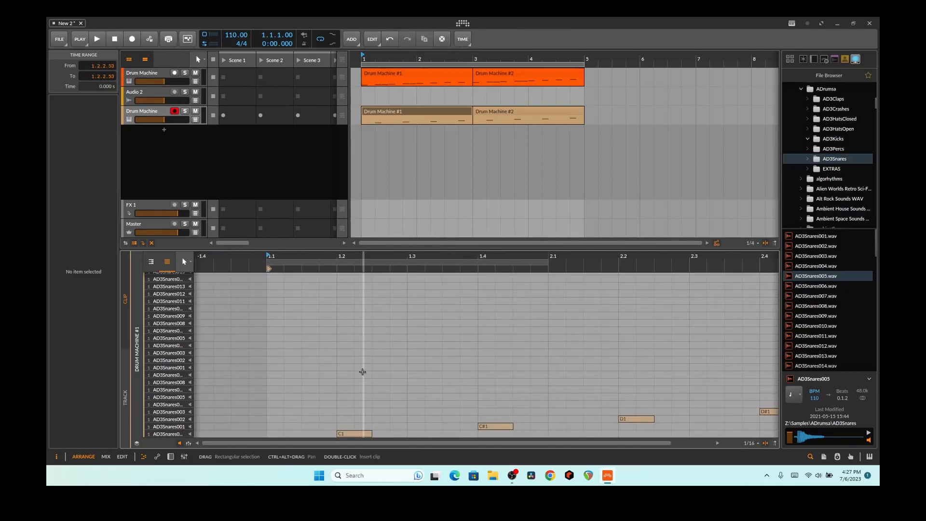
pyautogui.hotkey('ctrl', 'a')
pyautogui.moveTo(358, 433); pyautogui.dragTo(360, 366)
pyautogui.press('space')
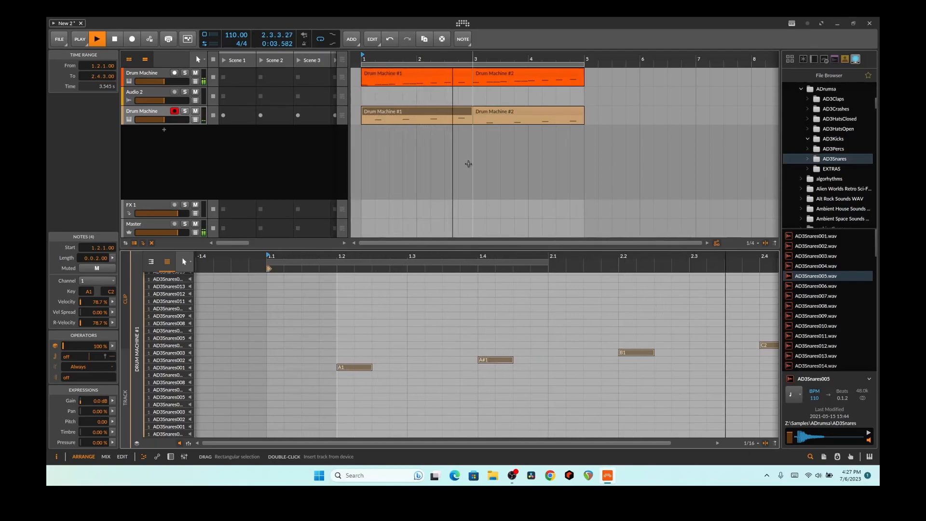
pyautogui.press('space')
# Step: Copy the second snare and kick clips to bar 5 and extend the arranger loop region to six bars
pyautogui.moveTo(519, 109); pyautogui.dragTo(626, 112)
pyautogui.moveTo(564, 78); pyautogui.dragTo(675, 70)
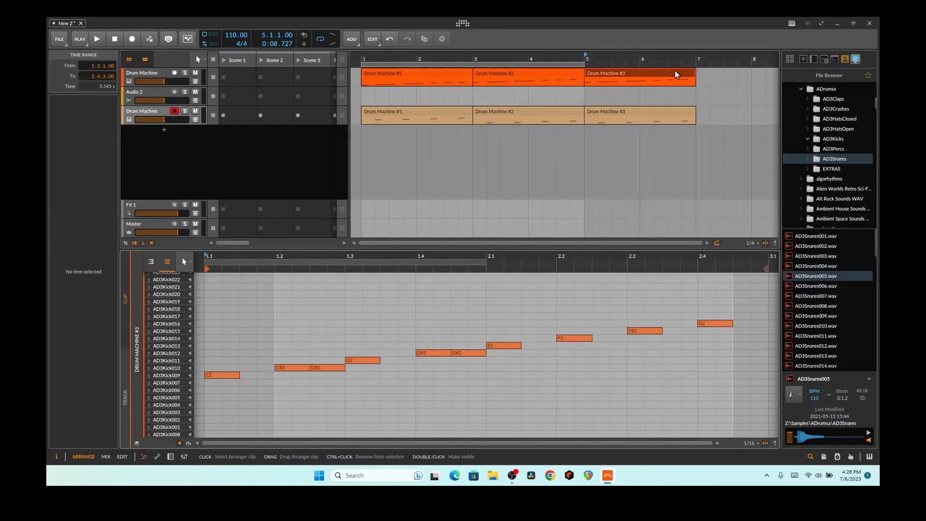
pyautogui.click(322, 335)
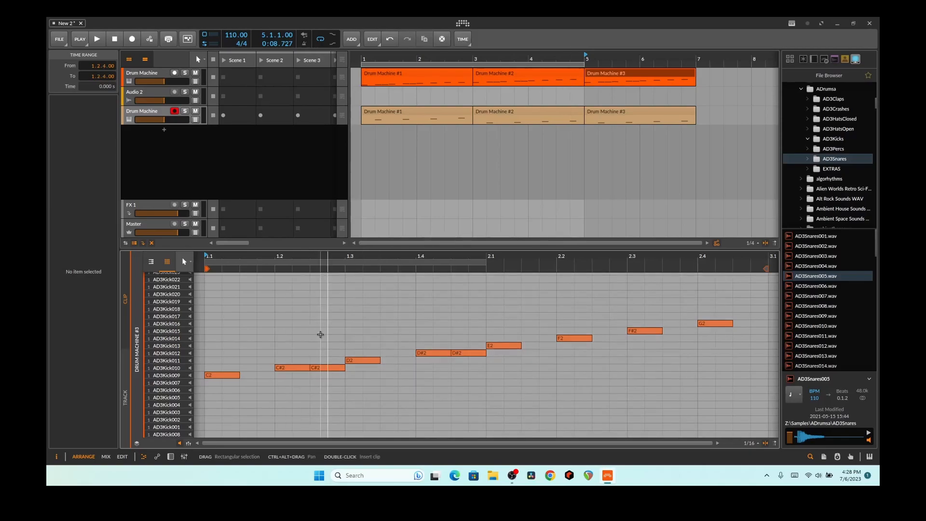
pyautogui.moveTo(584, 63); pyautogui.dragTo(696, 63)
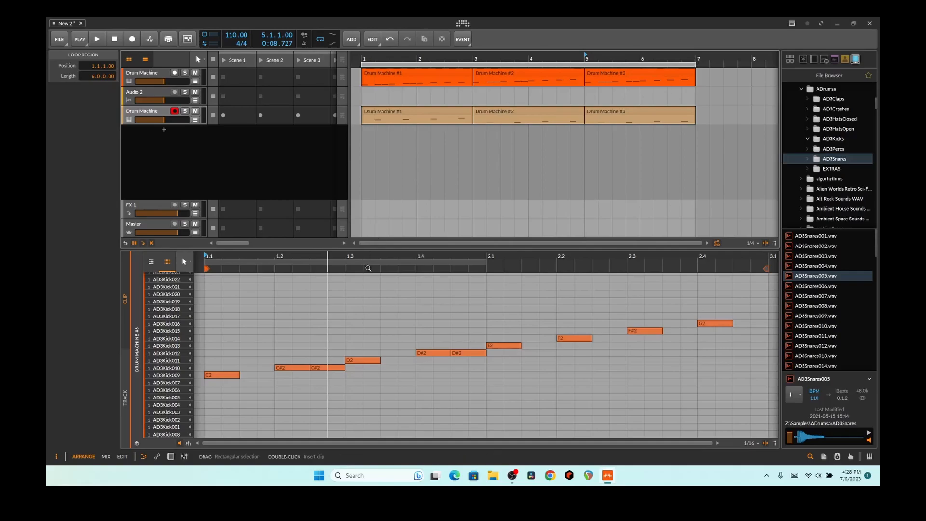
# Step: Transpose the third kick and snare clips up seven semitones, starting on G2 and B1 respectively, and play the arrangement
pyautogui.hotkey('ctrl', 'a')
pyautogui.moveTo(228, 372); pyautogui.dragTo(231, 322)
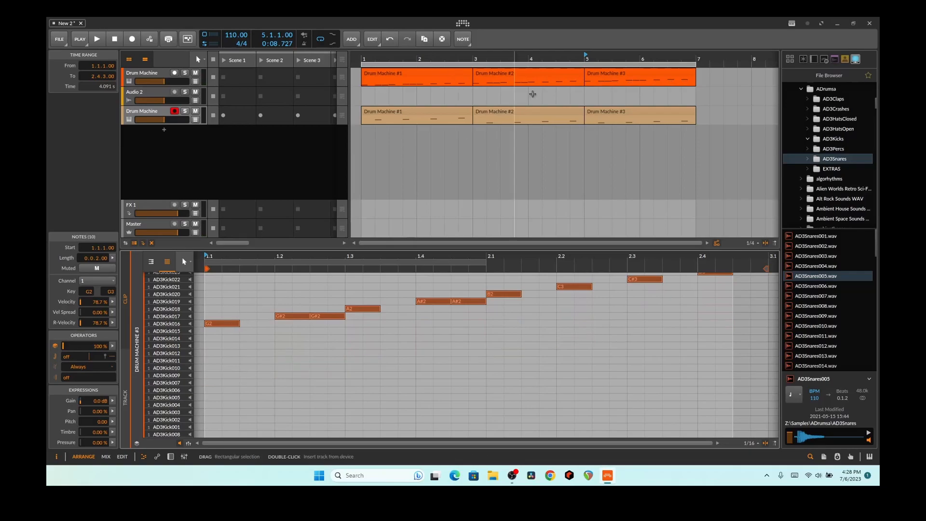
pyautogui.click(610, 112)
pyautogui.scroll(-5, 434, 338)
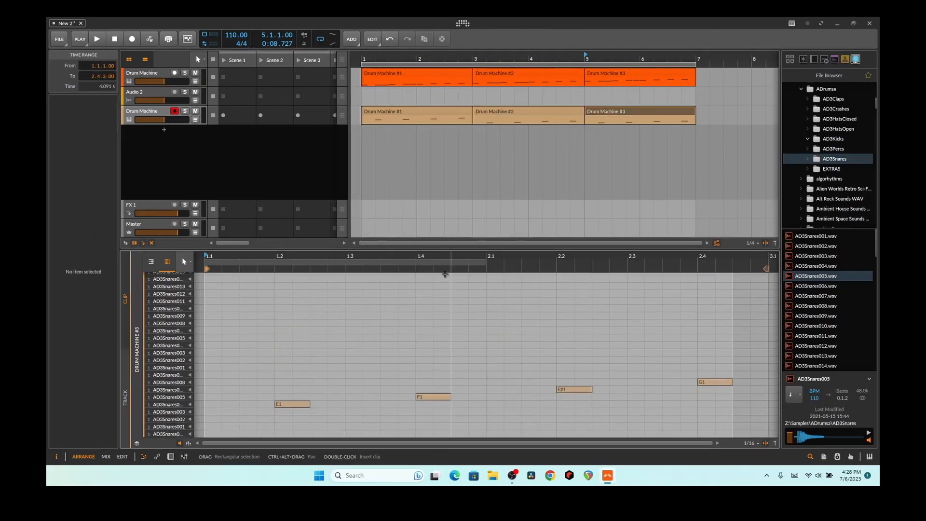
pyautogui.click(378, 297)
pyautogui.moveTo(296, 402); pyautogui.dragTo(299, 352)
pyautogui.press('space')
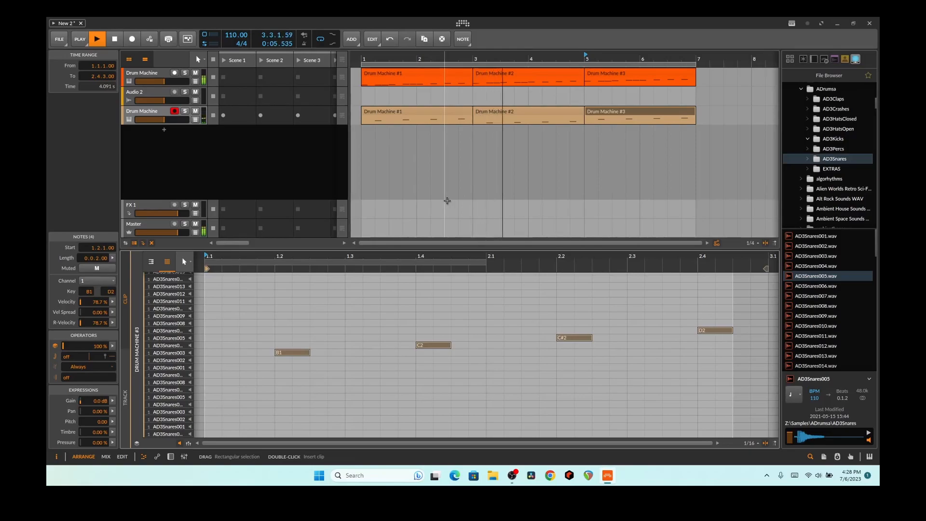
pyautogui.press('space')
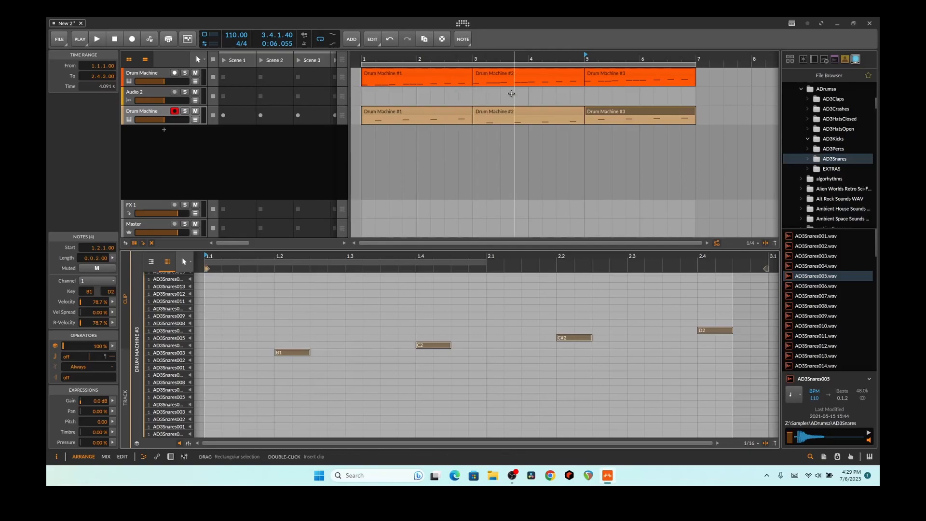
# Step: In the first kick clip, move the note at 1.2.3 to B1 and the one at 1.4.3 to C#2, and play it
pyautogui.click(386, 77)
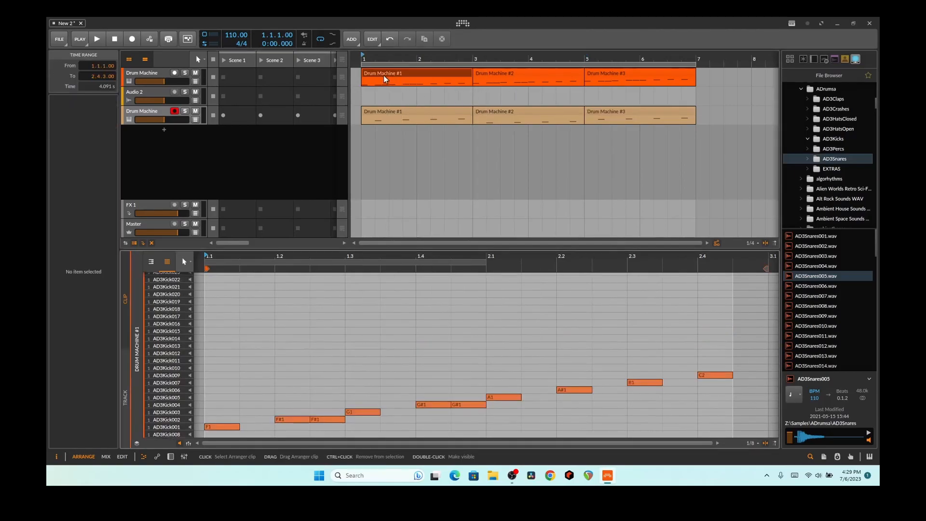
pyautogui.moveTo(328, 421); pyautogui.dragTo(327, 382)
pyautogui.moveTo(465, 408); pyautogui.dragTo(466, 369)
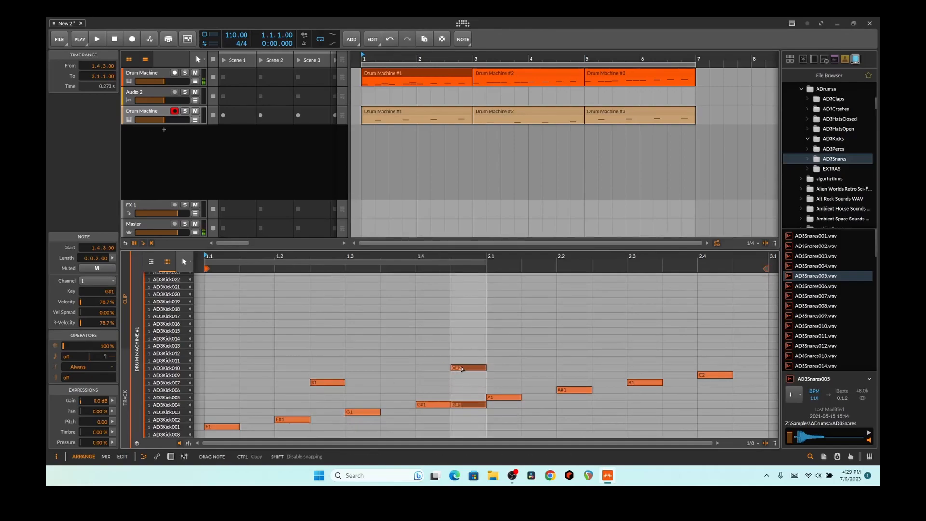
pyautogui.press('space')
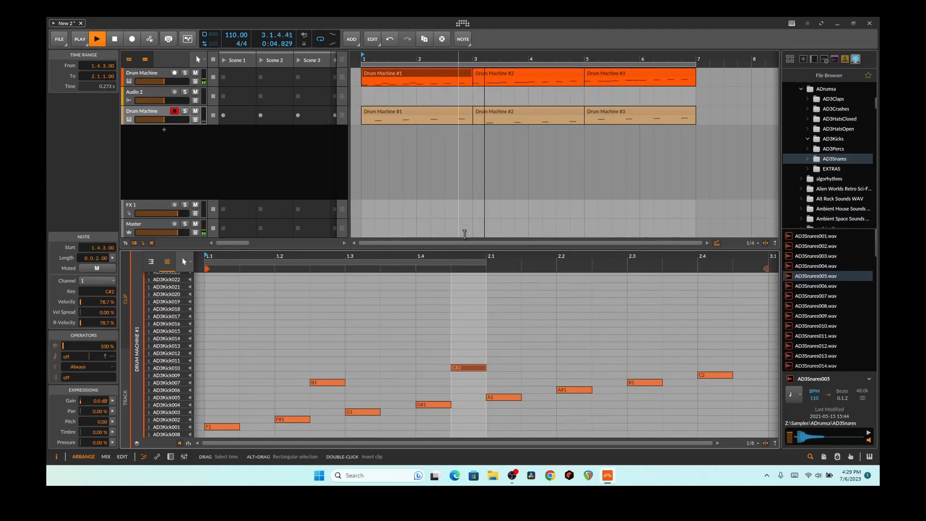
pyautogui.press('space')
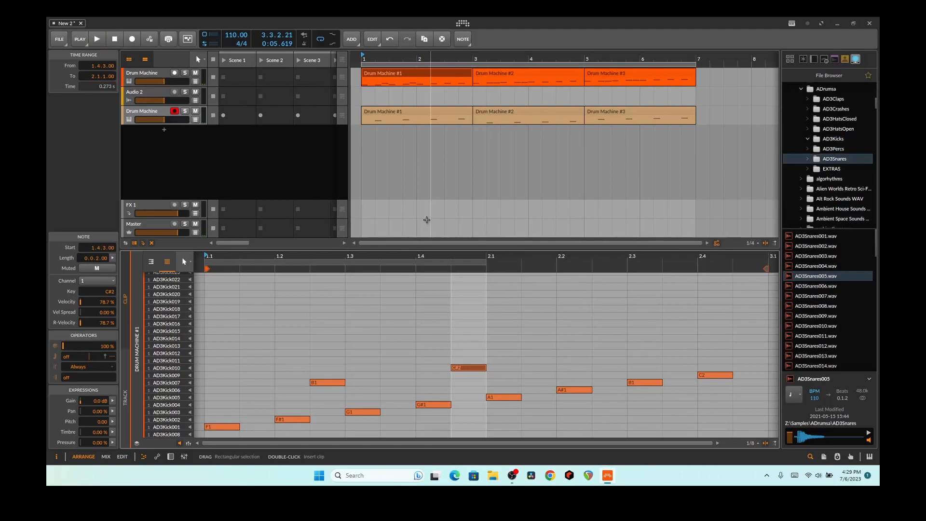
# Step: Raise the first kick clip's note at 1.2.3 to C3 and play the arrangement
pyautogui.moveTo(324, 384); pyautogui.dragTo(341, 290)
pyautogui.press('space')
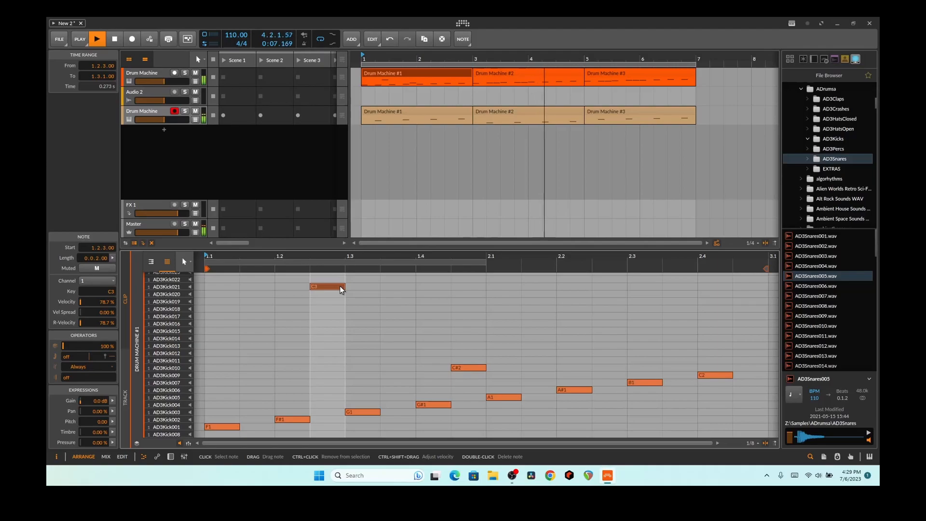
pyautogui.press('space')
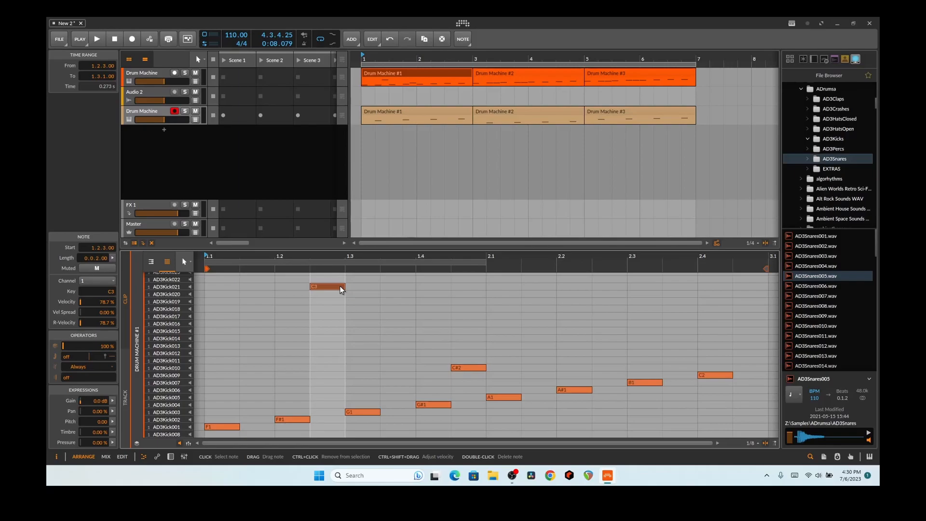
# Step: Audition the arrangement at a tempo of 83 BPM and at 152 BPM
pyautogui.moveTo(237, 35); pyautogui.dragTo(236, 46)
pyautogui.press('space')
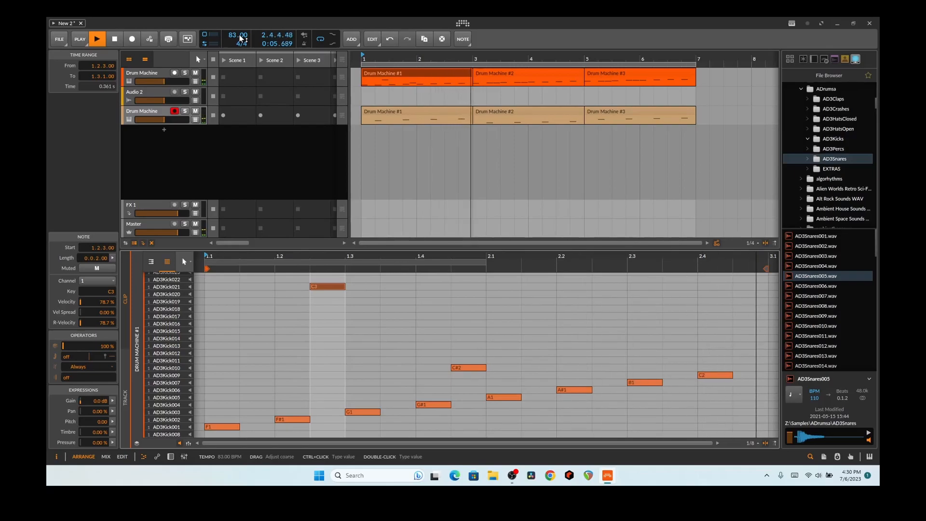
pyautogui.moveTo(235, 37); pyautogui.dragTo(234, 10)
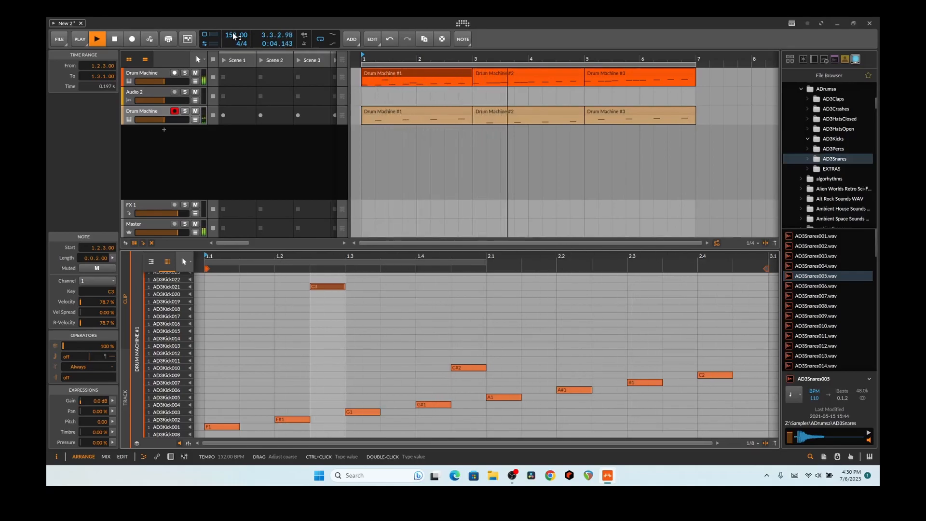
pyautogui.press('space')
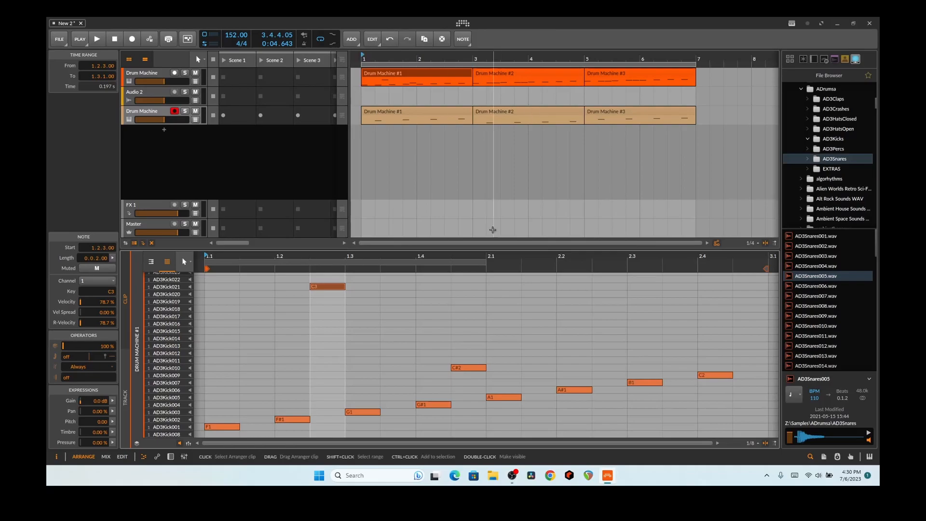
# Step: Select all notes of the first kick clip, set their Pitch expression to 96.00 and play the pattern
pyautogui.click(473, 321)
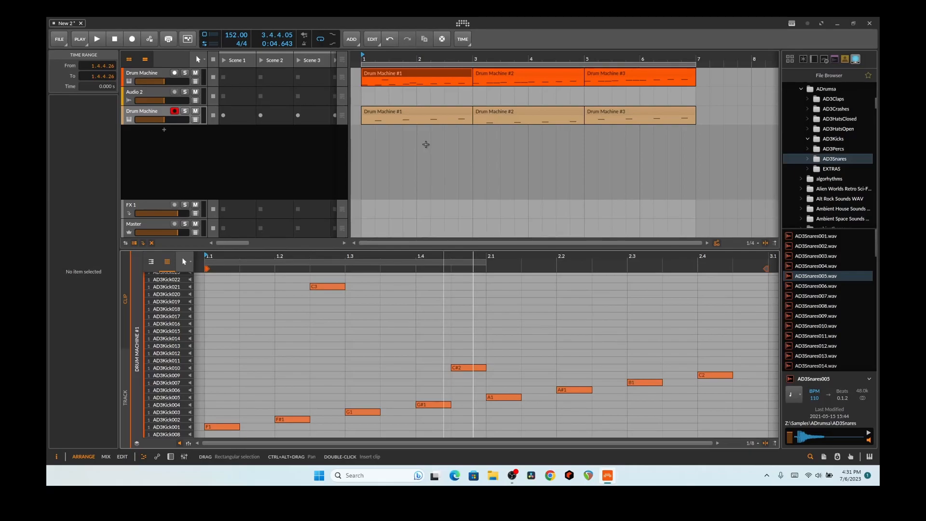
pyautogui.press('d')
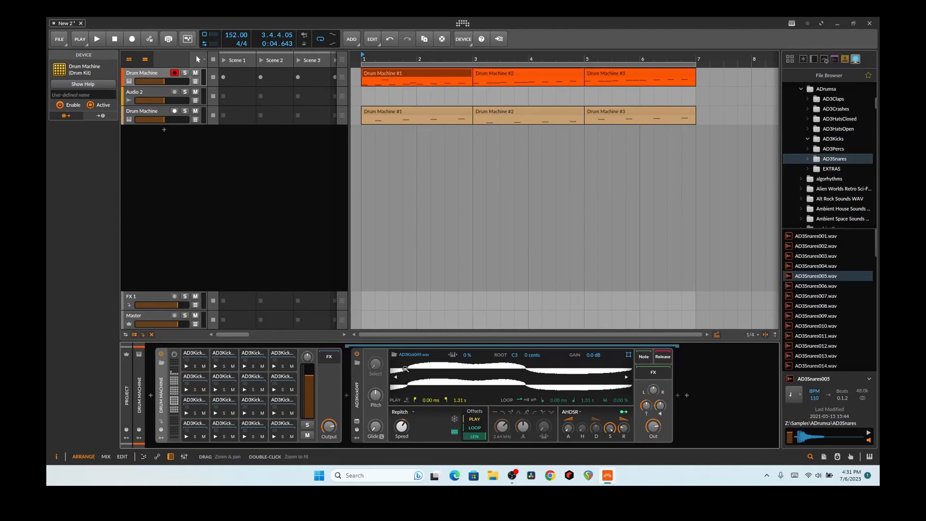
pyautogui.doubleClick(431, 77)
pyautogui.hotkey('ctrl', 'a')
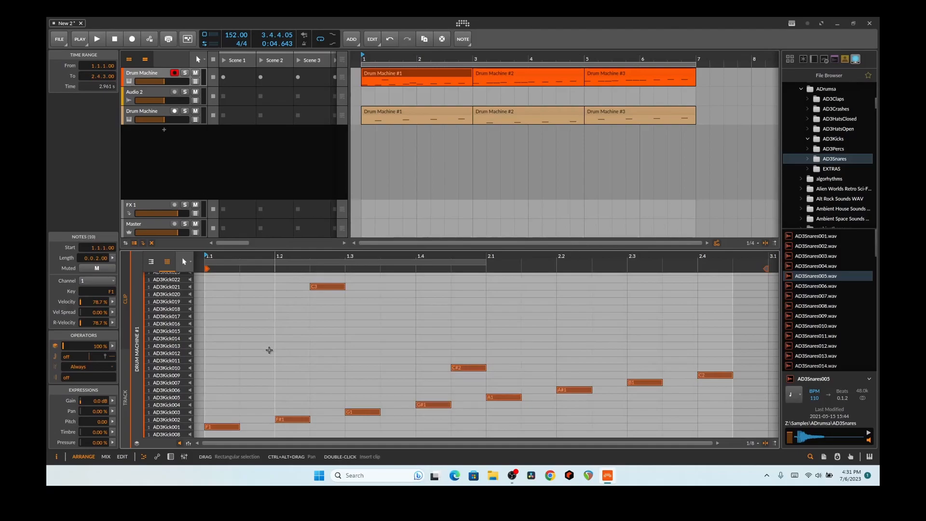
pyautogui.moveTo(98, 425); pyautogui.dragTo(98, 393)
pyautogui.press('space')
pyautogui.press('space')
pyautogui.press('space')
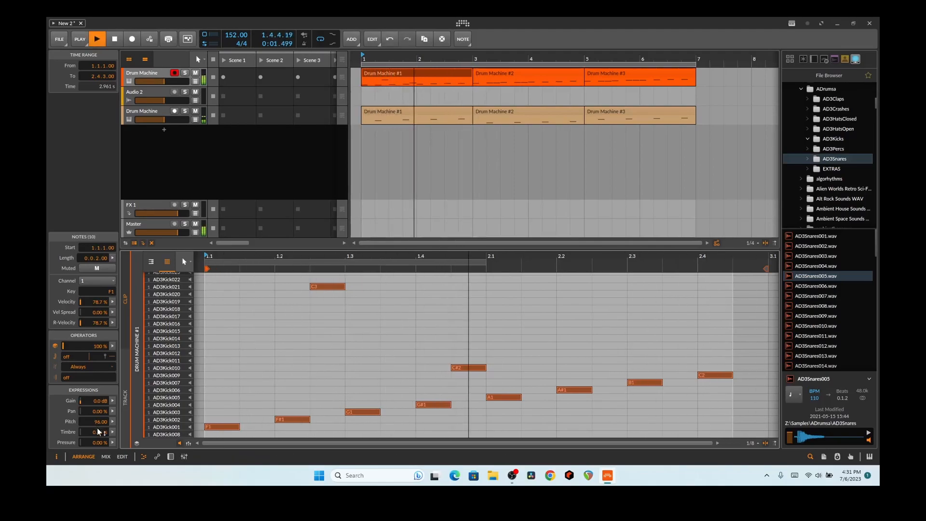
# Step: Lower the selected kick notes' Pitch expression to -72.22 and play the pattern
pyautogui.moveTo(98, 429); pyautogui.dragTo(97, 475)
pyautogui.press('space')
pyautogui.press('space')
pyautogui.press('space')
pyautogui.press('space')
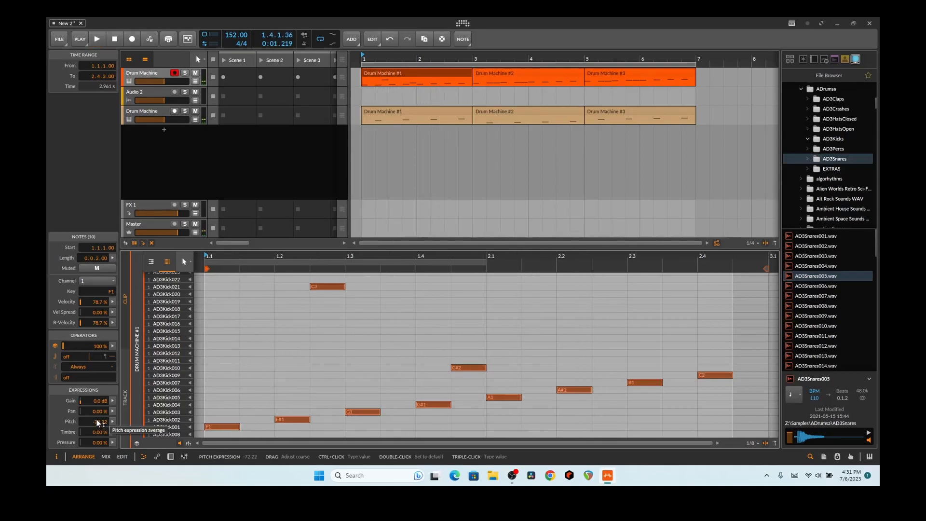
pyautogui.moveTo(96, 424); pyautogui.dragTo(97, 424)
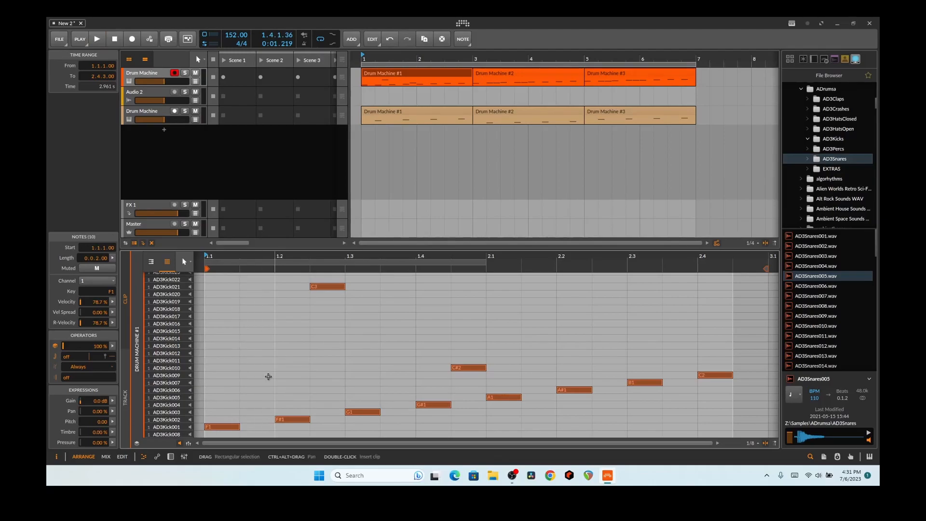
# Step: Show the kick Drum Machine's devices, set the tempo to 177 BPM and play the arrangement
pyautogui.click(270, 376)
pyautogui.click(170, 456)
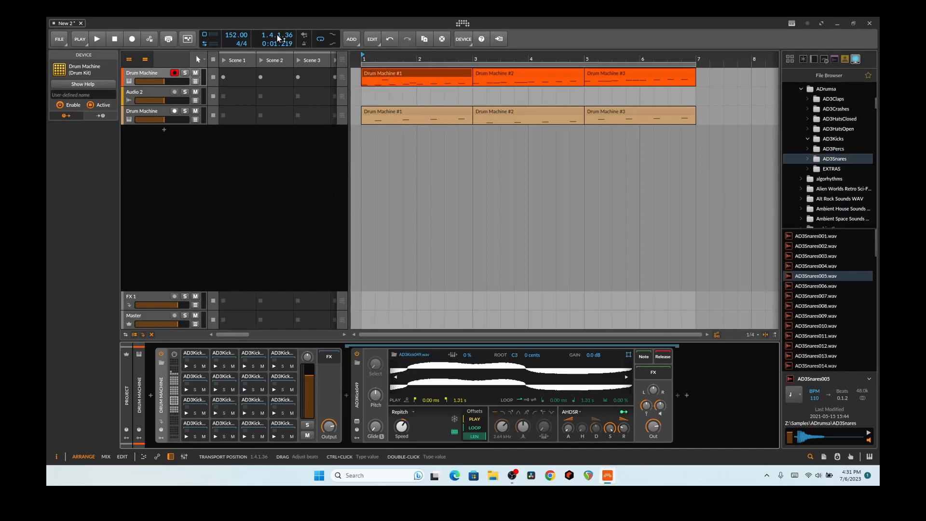
pyautogui.moveTo(232, 36)
pyautogui.mouseDown()
pyautogui.moveTo(233, 20)
pyautogui.moveTo(231, 36)
pyautogui.mouseUp()
pyautogui.press('space')
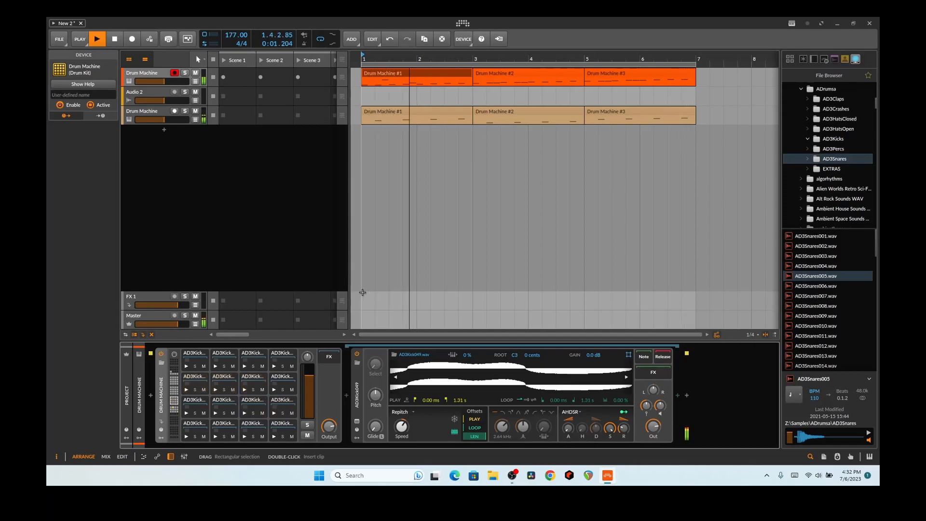
pyautogui.press('space')
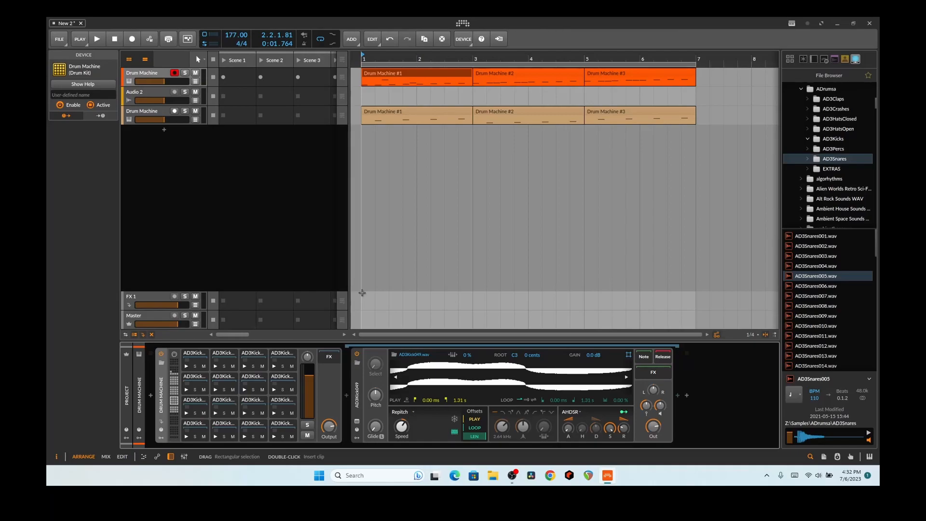
# Step: Solo the AD3Kick027 pad in the kick Drum Machine and check its sampler against the AD3Kick023 pad's
pyautogui.click(253, 356)
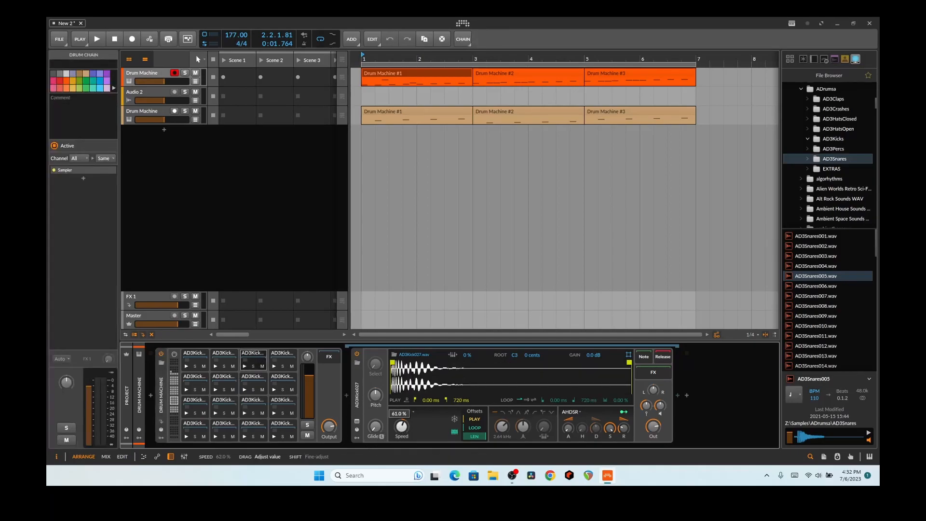
pyautogui.click(253, 366)
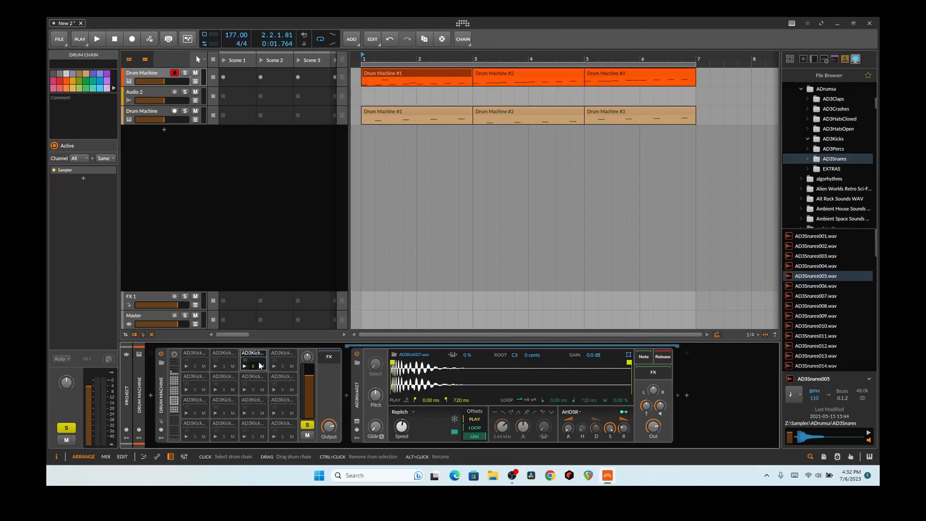
pyautogui.click(253, 381)
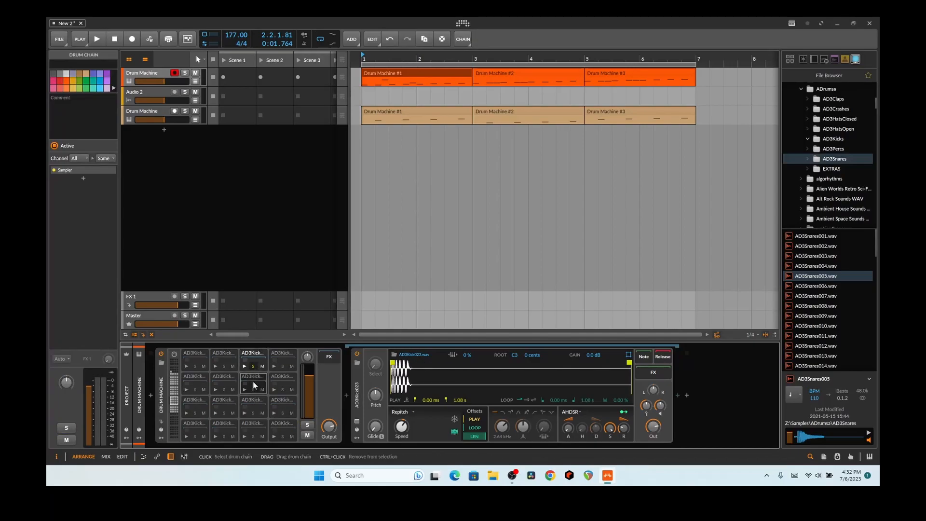
pyautogui.click(261, 365)
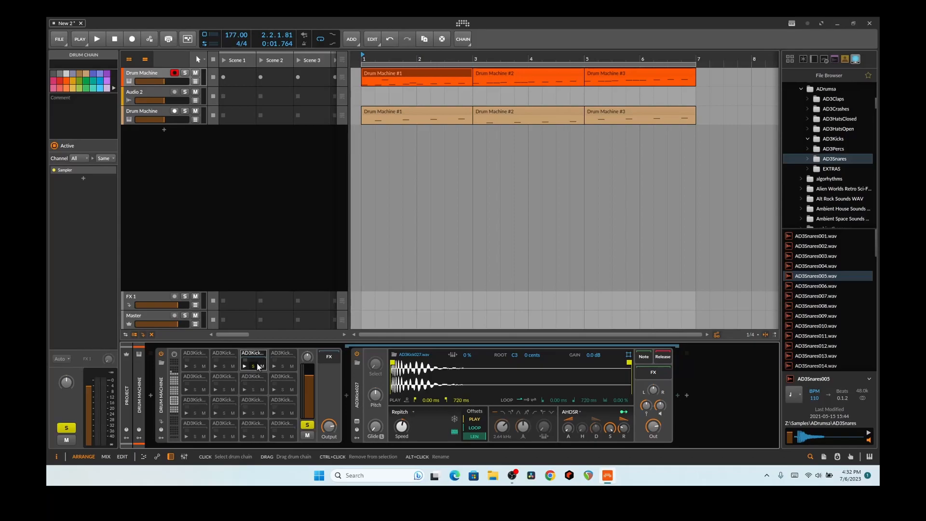
# Step: Turn off the solo on the AD3Kick027 pad and play the arrangement with all kick and snare pads
pyautogui.click(308, 425)
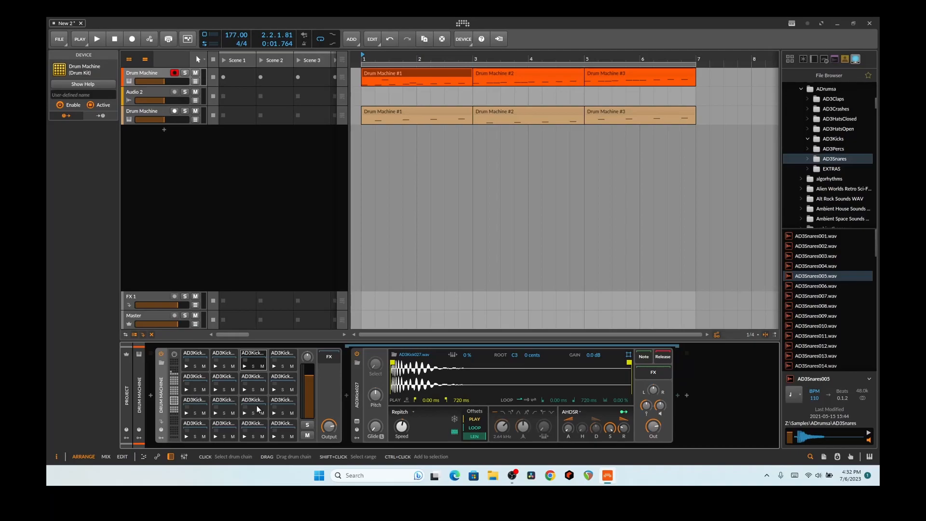
pyautogui.press('space')
pyautogui.press('space')
pyautogui.press('space')
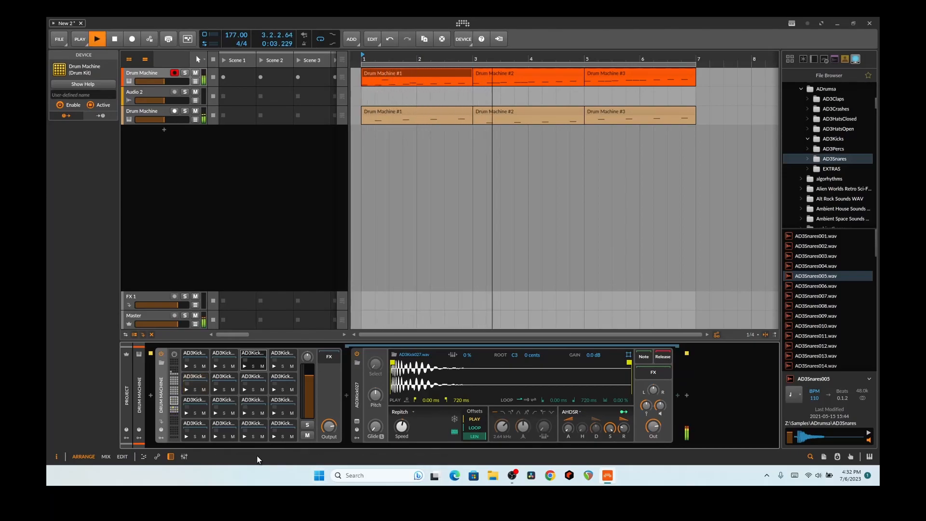
pyautogui.press('space')
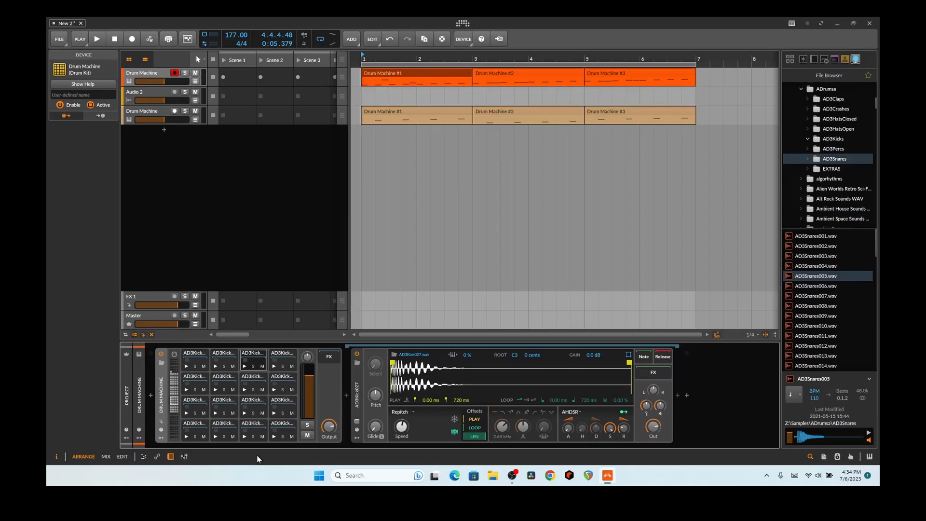
# Step: Open the second kick clip and copy its two D#2 notes from beat 1.4 to beat 1.3
pyautogui.click(536, 75)
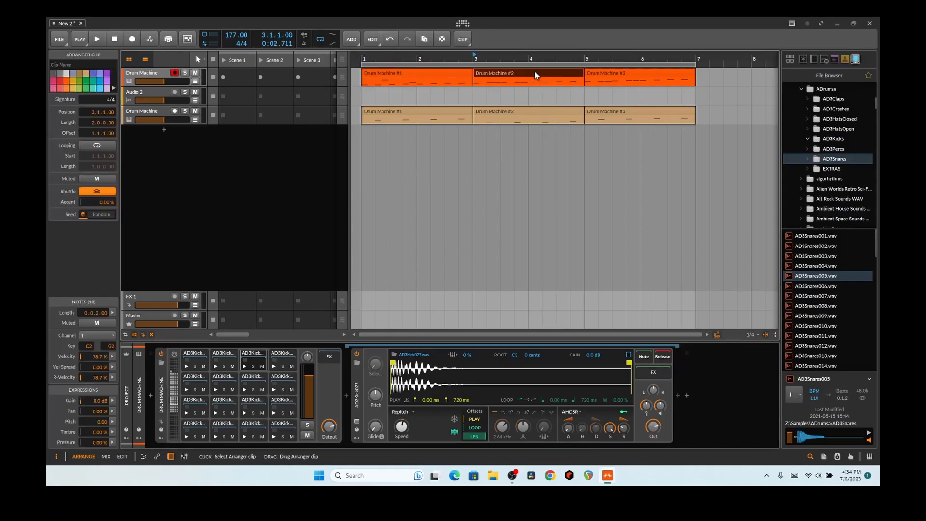
pyautogui.doubleClick(536, 74)
pyautogui.click(432, 355)
pyautogui.doubleClick(431, 353)
pyautogui.doubleClick(431, 352)
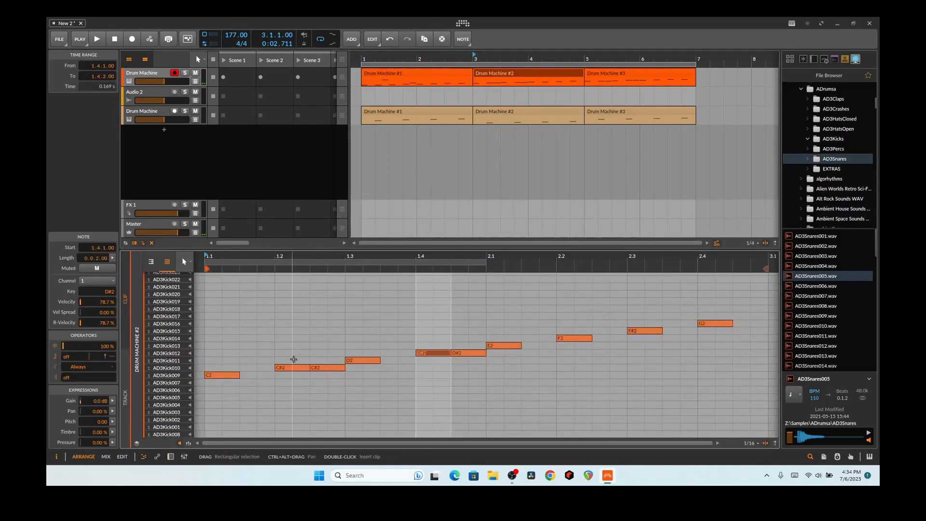
pyautogui.click(190, 352)
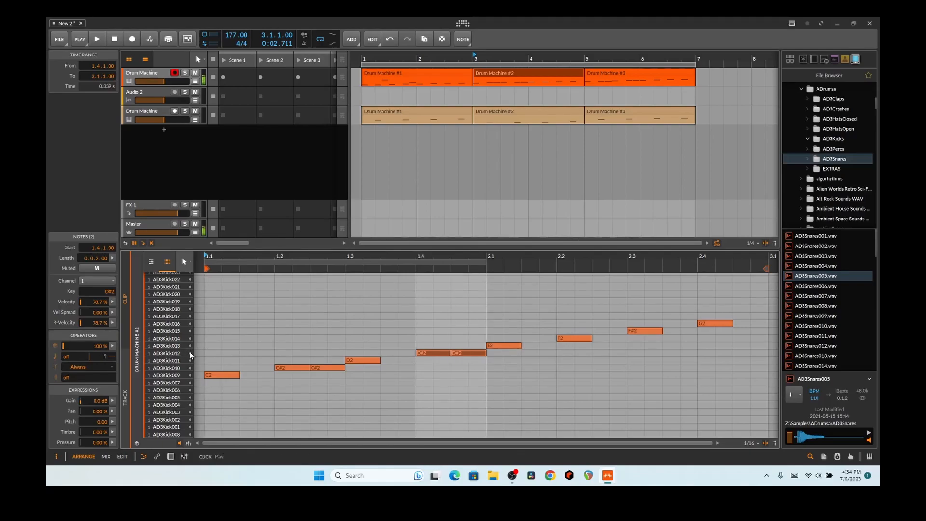
pyautogui.moveTo(420, 355); pyautogui.dragTo(354, 354)
# Step: During playback, repeat the E2 note through beat 2.2 in the second kick clip and place a G2 note at 2.2
pyautogui.press('space')
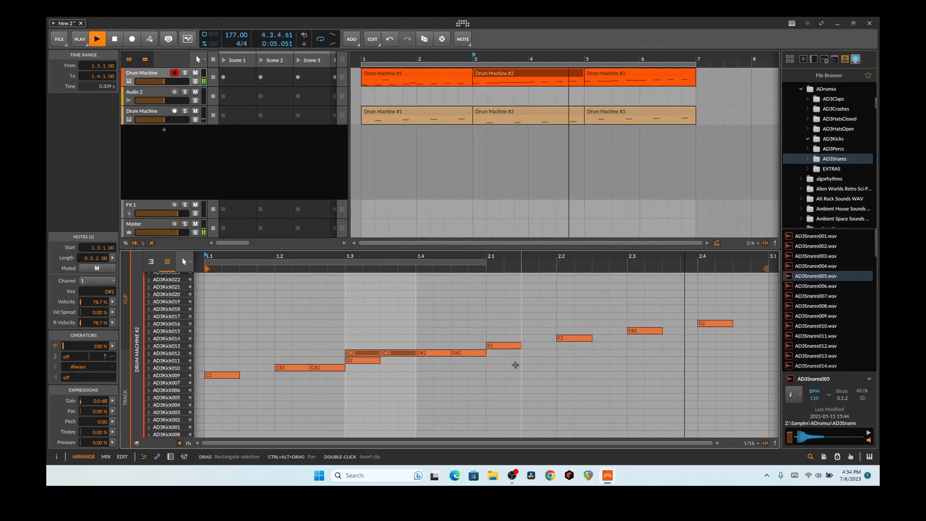
pyautogui.moveTo(517, 346); pyautogui.dragTo(587, 325)
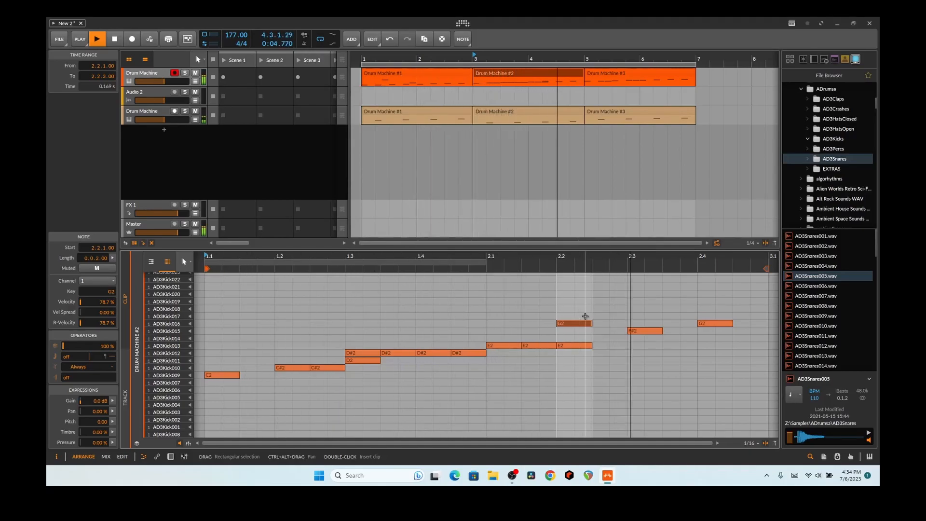
pyautogui.press('space')
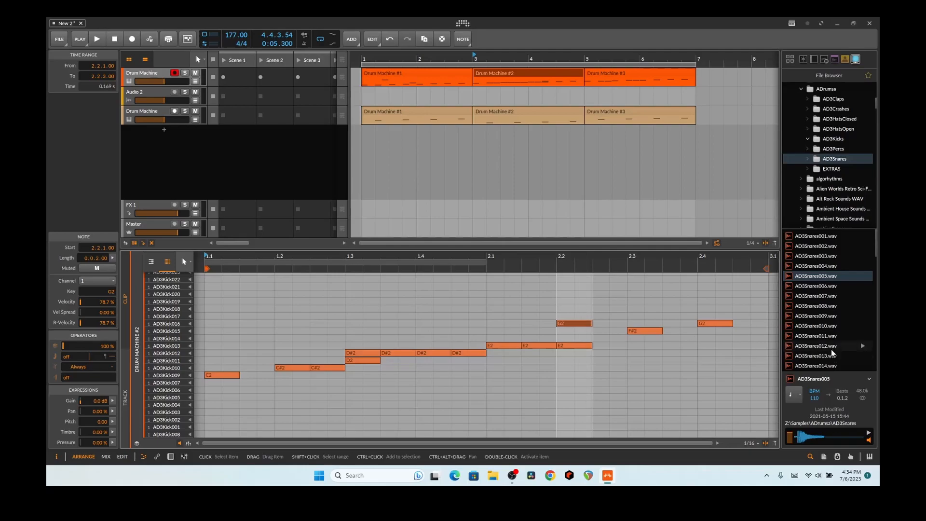
# Step: Open the AD3Kicks sample folder and look through its list of kick samples
pyautogui.scroll(-20, 832, 352)
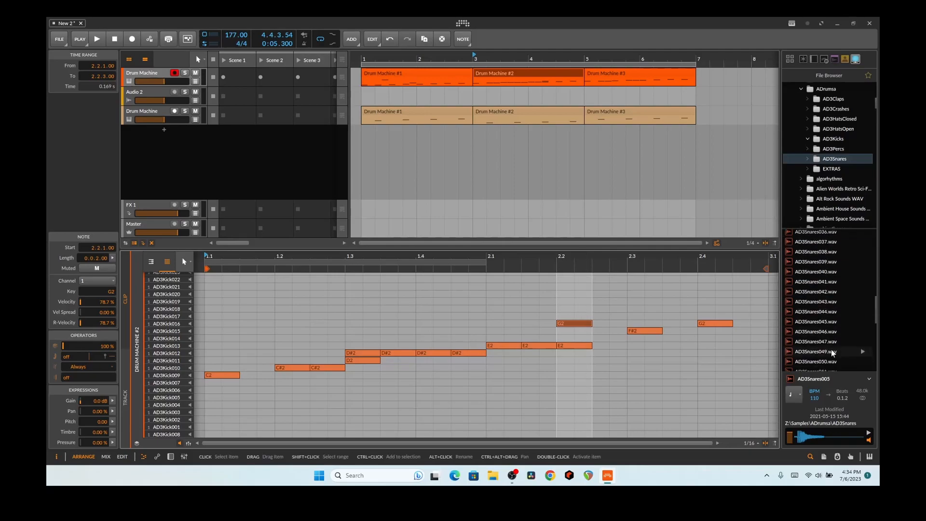
pyautogui.click(834, 139)
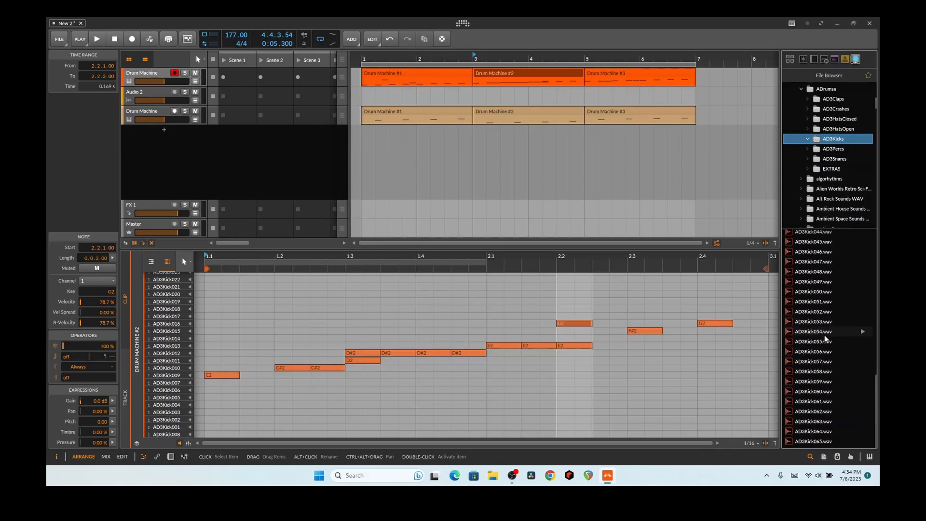
pyautogui.scroll(5, 841, 408)
pyautogui.scroll(-5, 841, 408)
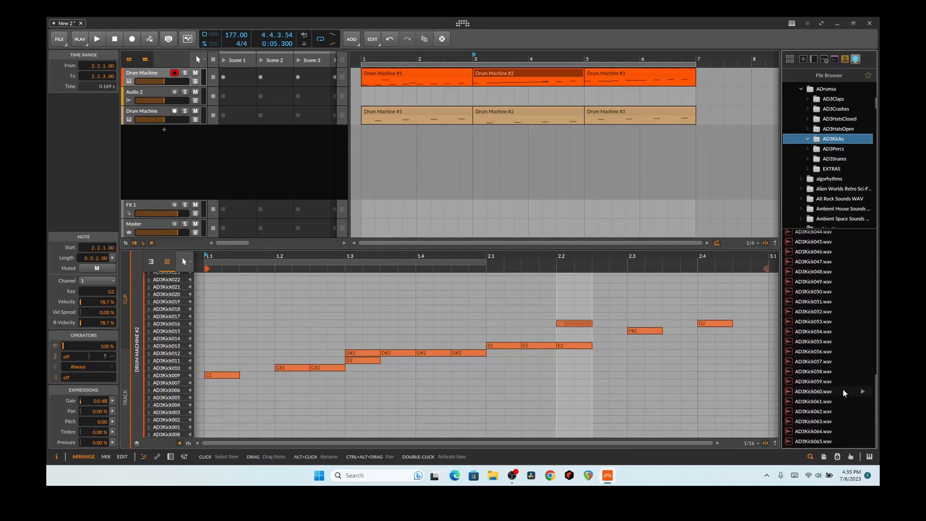
pyautogui.scroll(1, 843, 368)
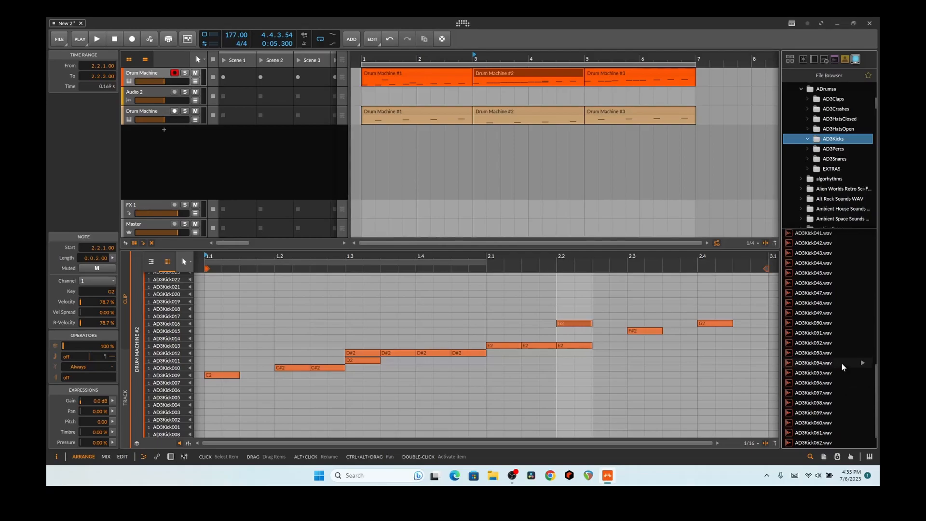
pyautogui.scroll(6, 841, 367)
pyautogui.scroll(7, 838, 367)
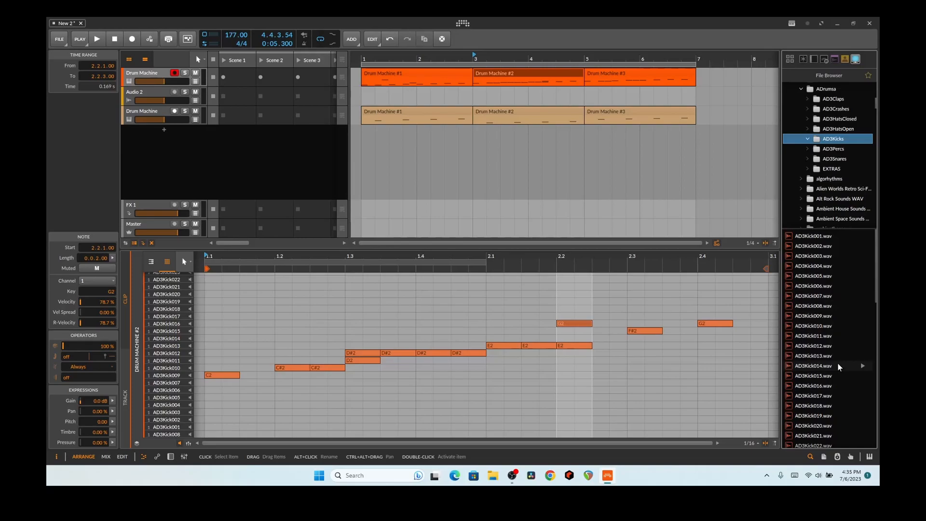
# Step: Audition the kick samples AD3Kick002.wav through AD3Kick006.wav one after another
pyautogui.click(841, 246)
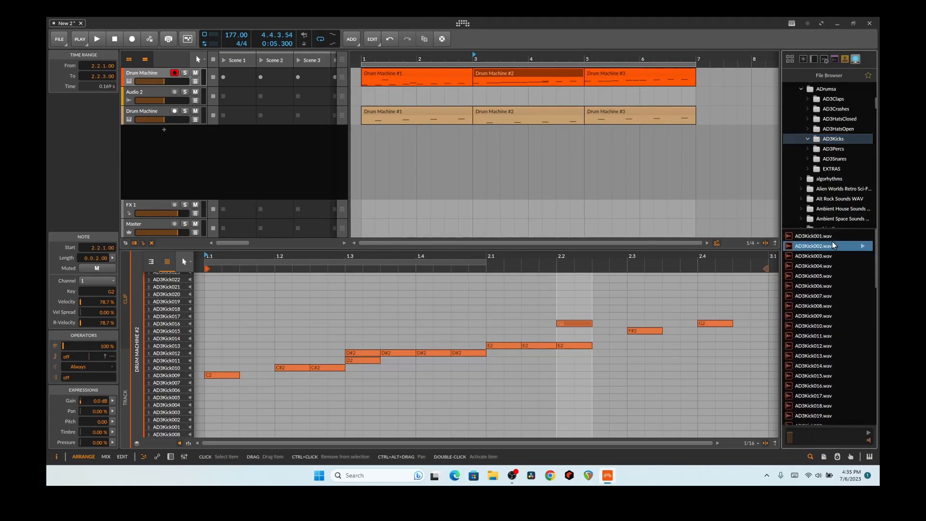
pyautogui.click(824, 257)
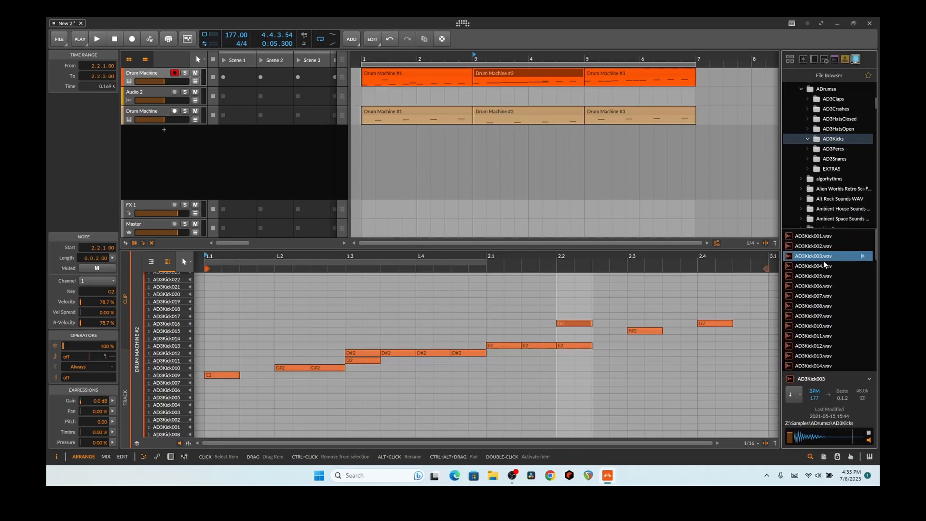
pyautogui.click(824, 267)
pyautogui.click(822, 276)
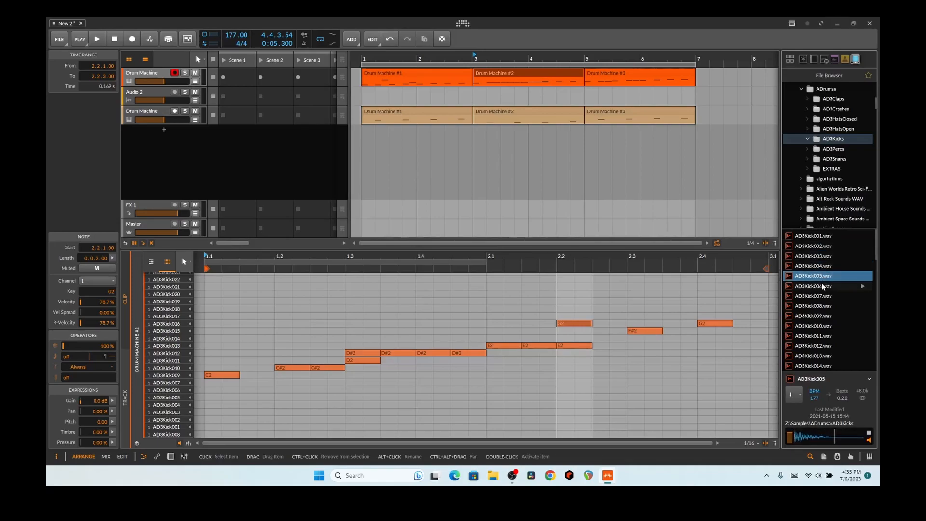
pyautogui.click(821, 286)
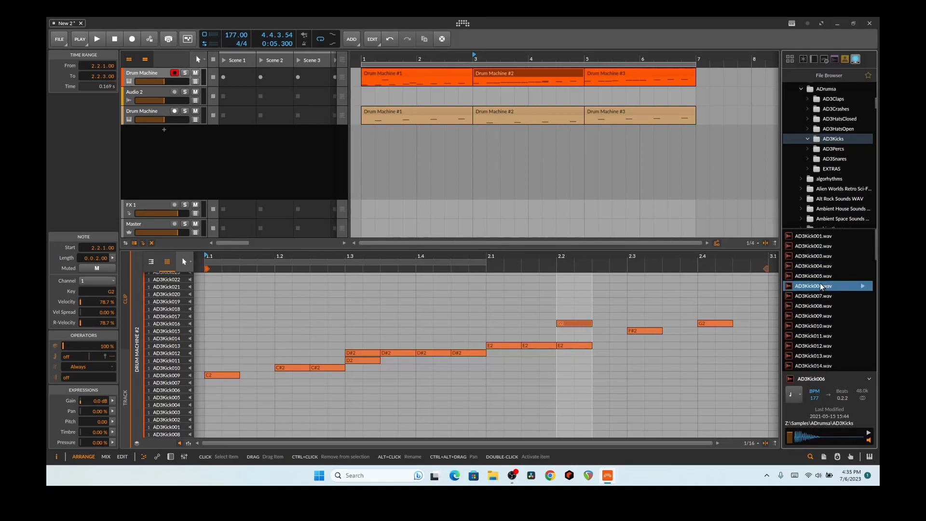